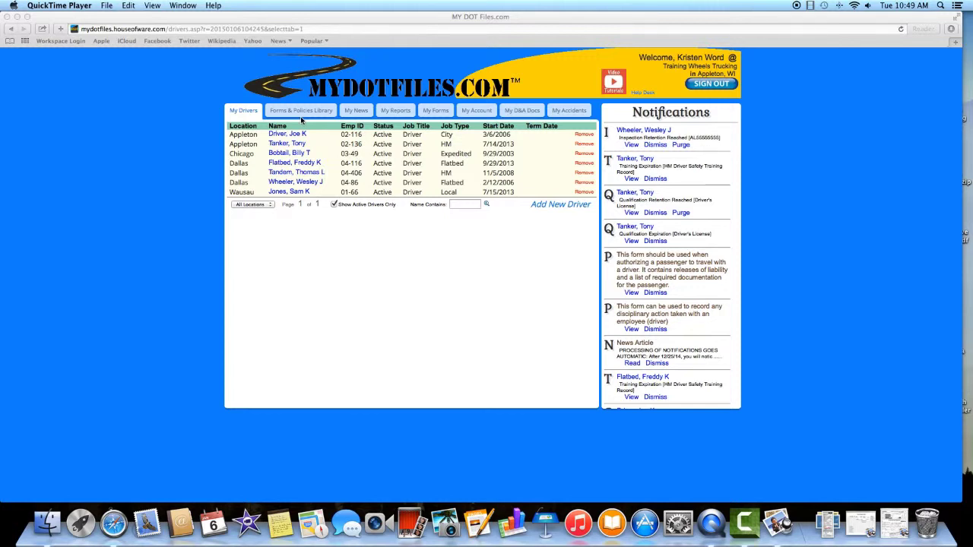
Open the upload form for a new training record from the training history of the City driver in Appleton.
click(287, 134)
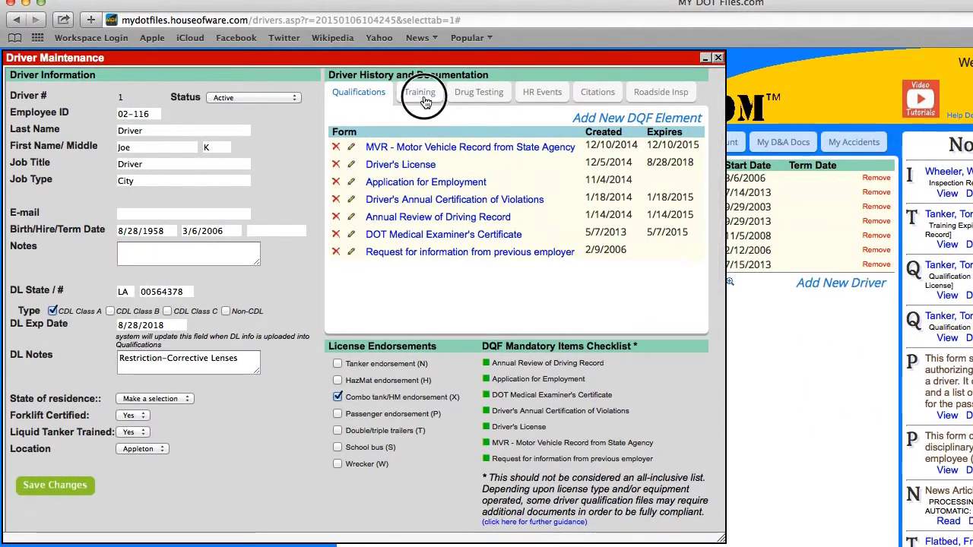
click(325, 82)
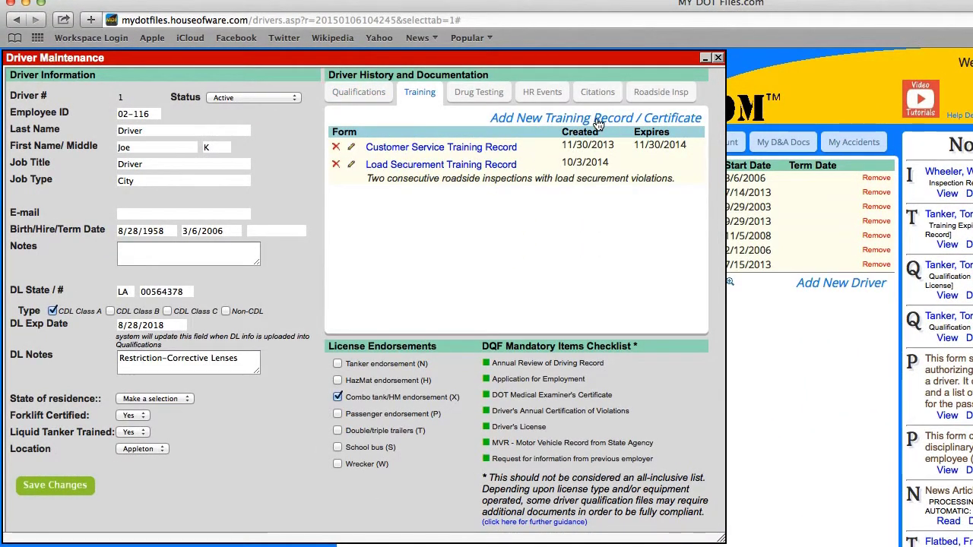
click(599, 124)
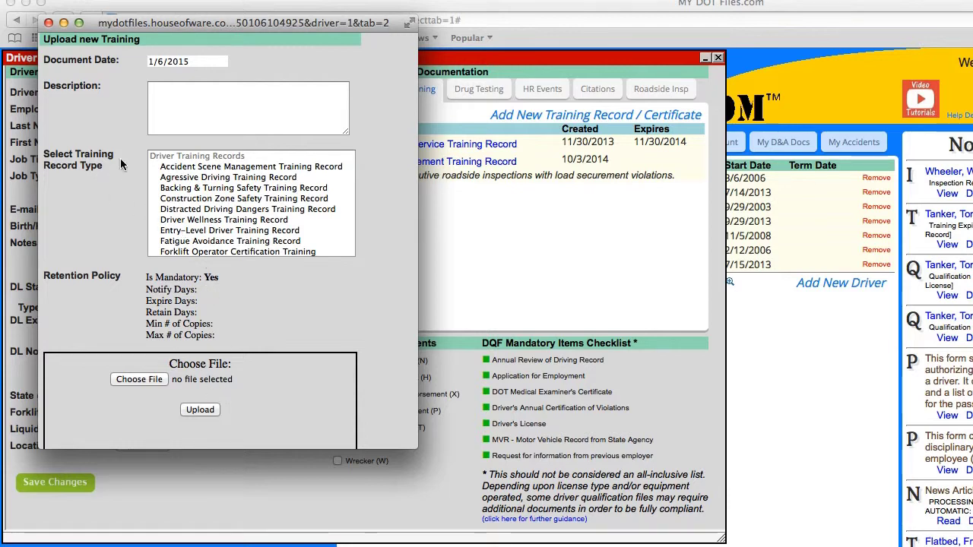
Review the training record types and their retention policies, and close the upload form and the driver record.
click(194, 167)
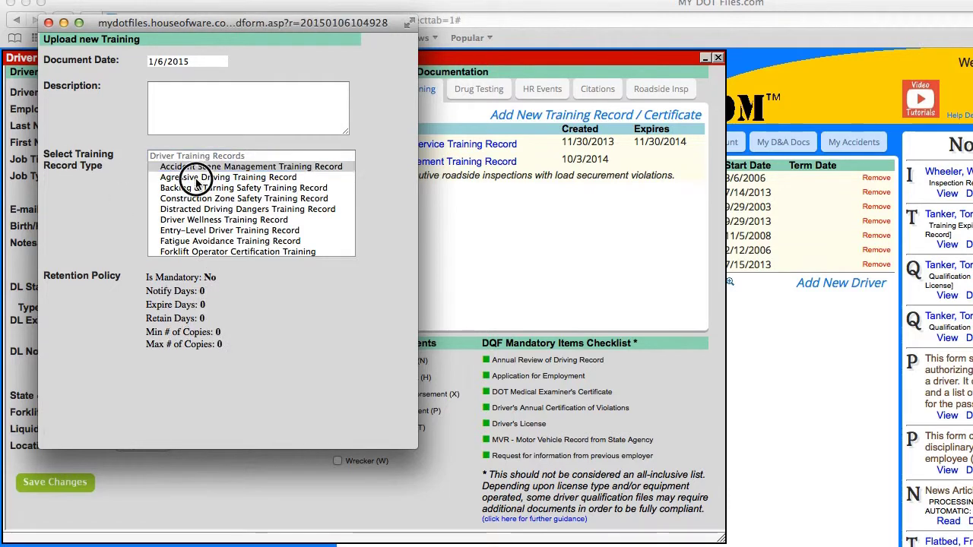
click(197, 177)
click(197, 188)
click(196, 209)
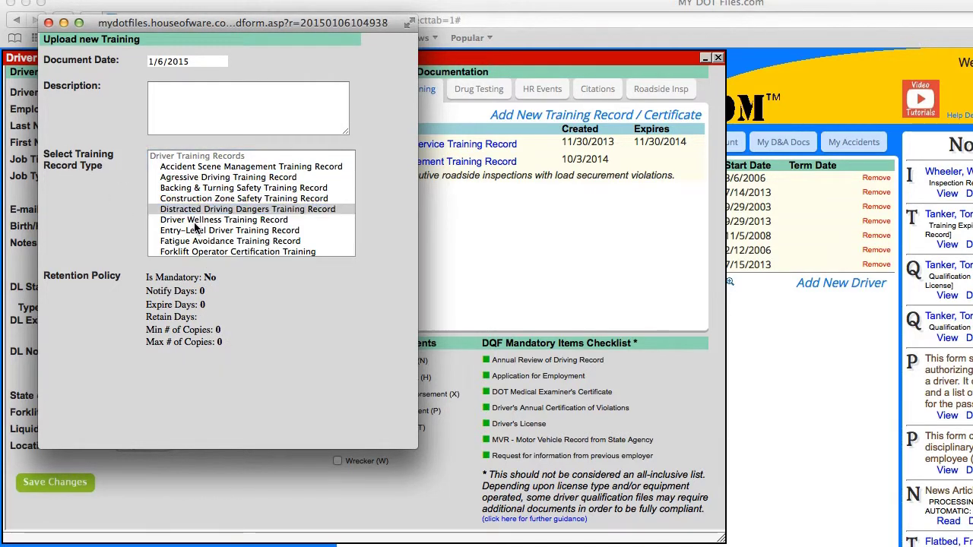
click(194, 223)
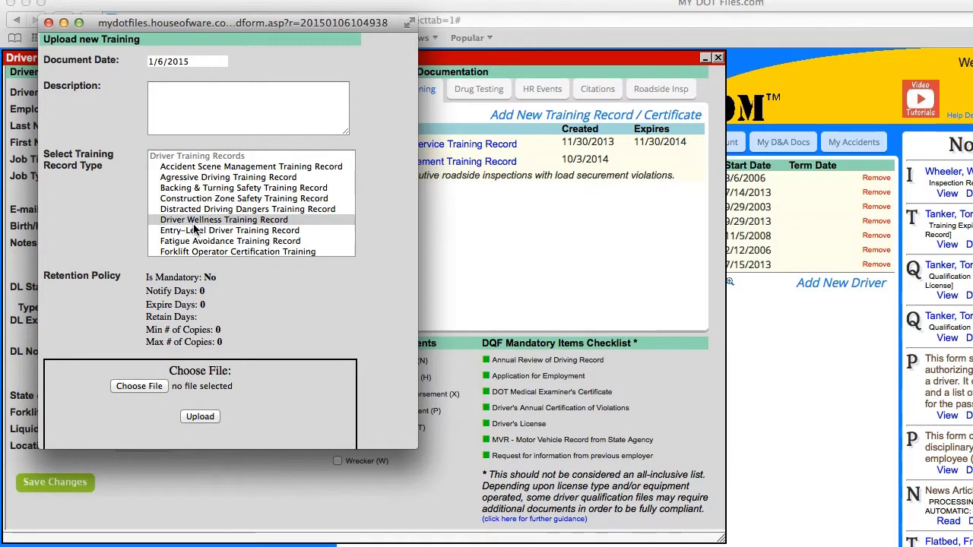
click(48, 23)
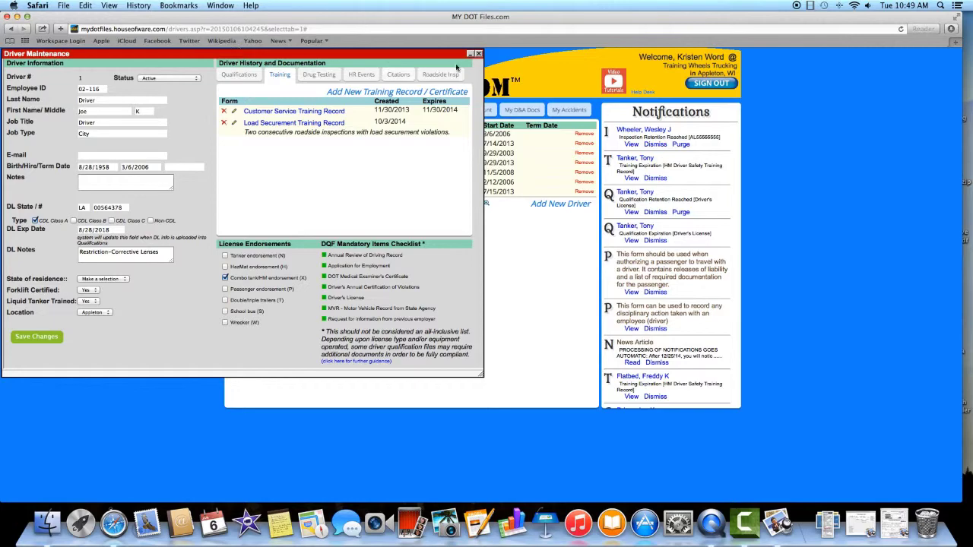
click(628, 56)
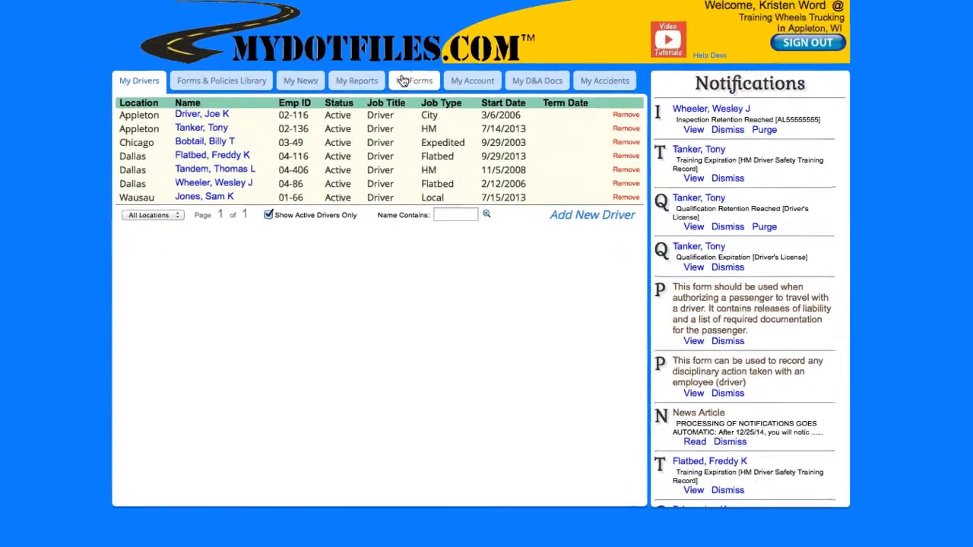
Start a new form in My Forms and assign it to the Driver Training Records category.
click(404, 80)
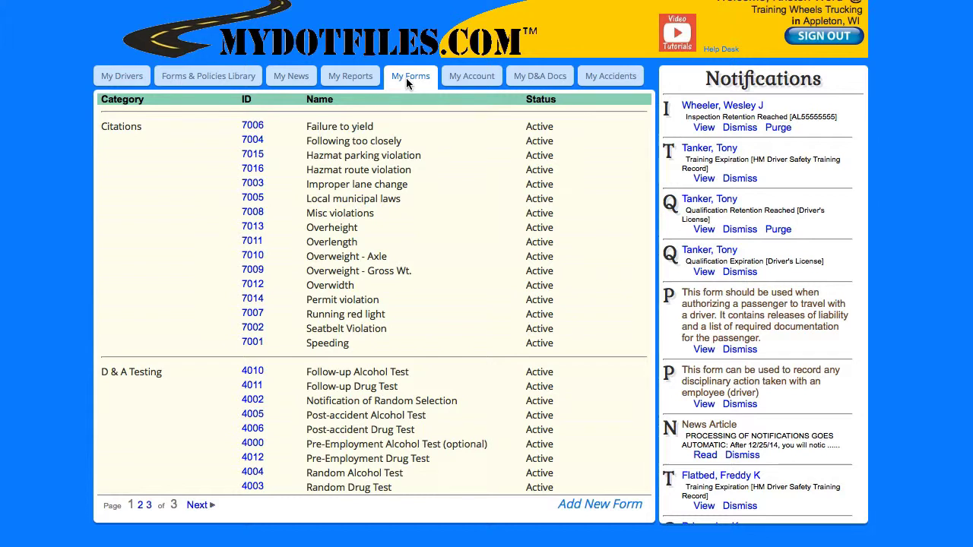
click(150, 505)
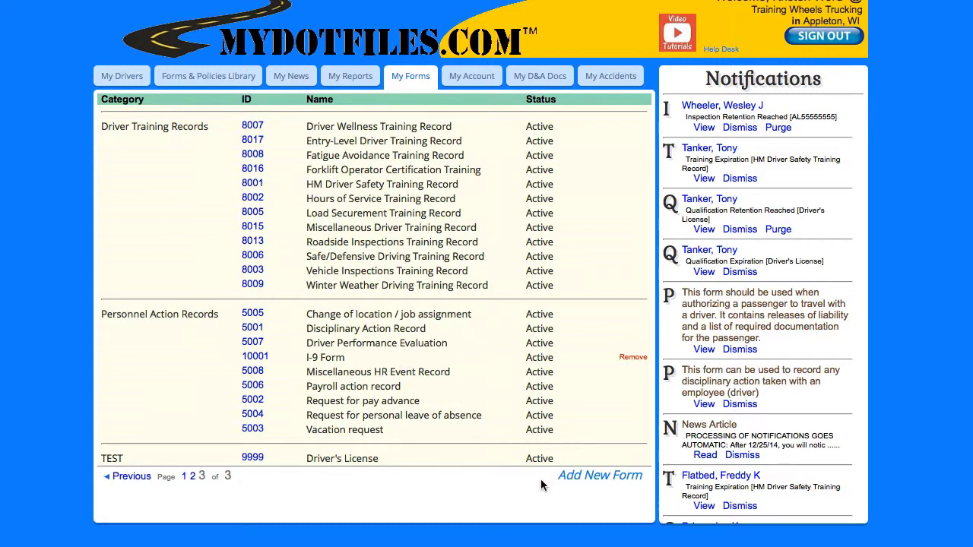
click(609, 479)
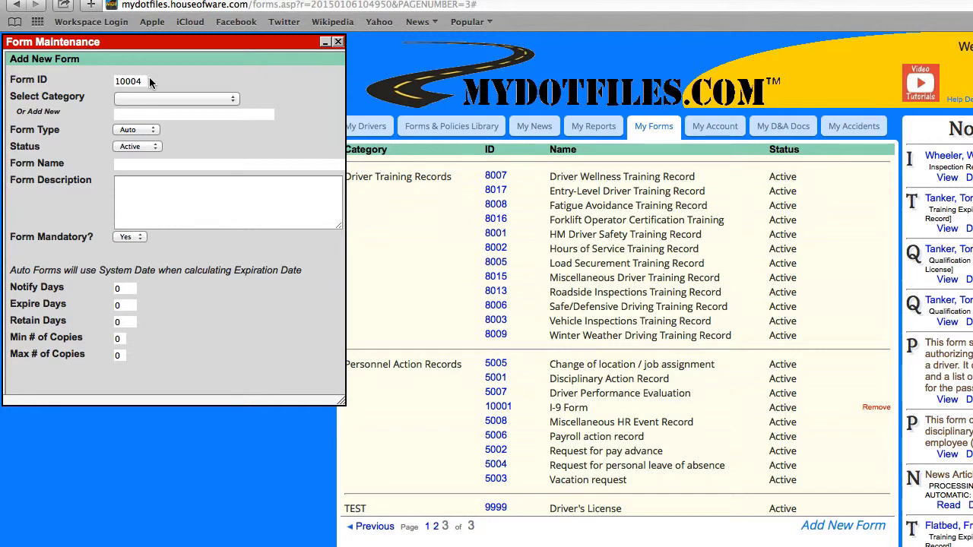
click(232, 101)
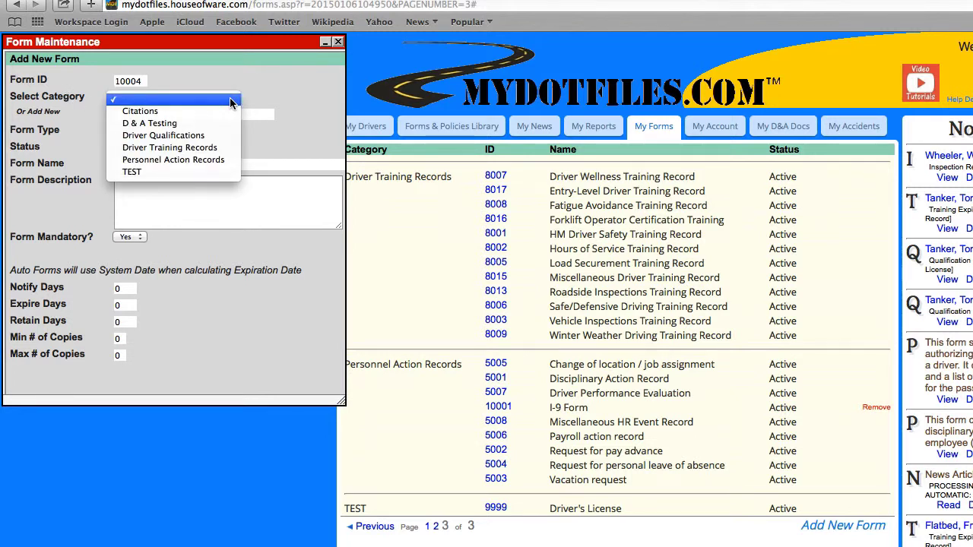
click(172, 149)
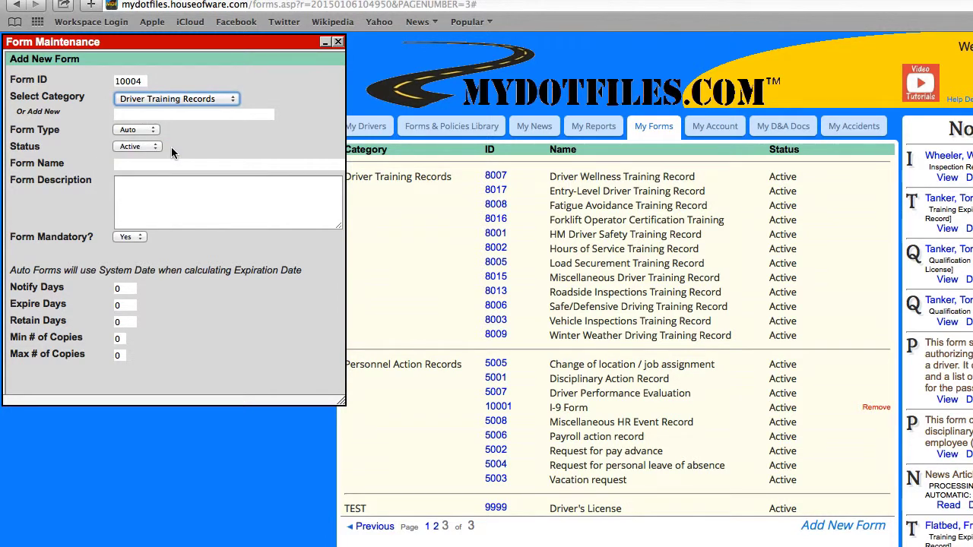
click(190, 135)
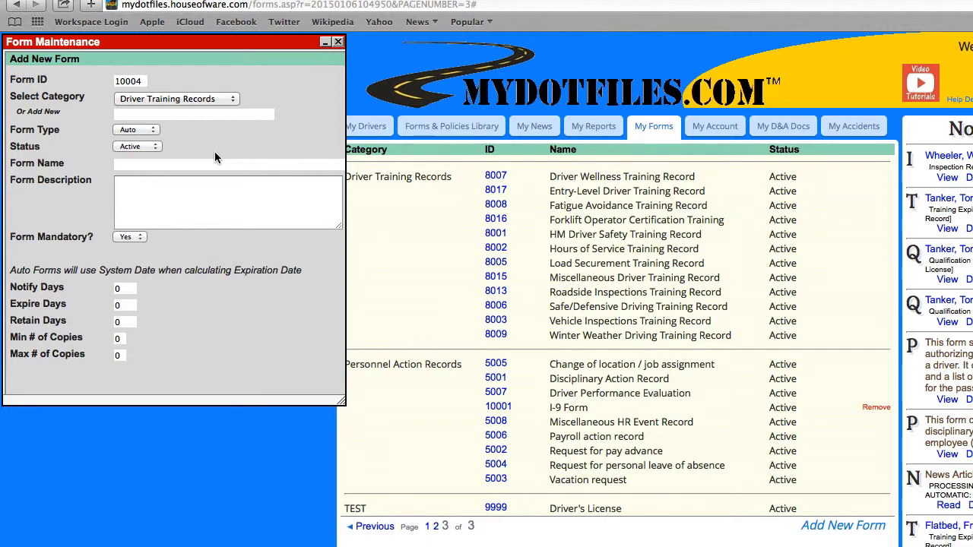
Set the new form's type to Auto and its status to Active.
click(156, 131)
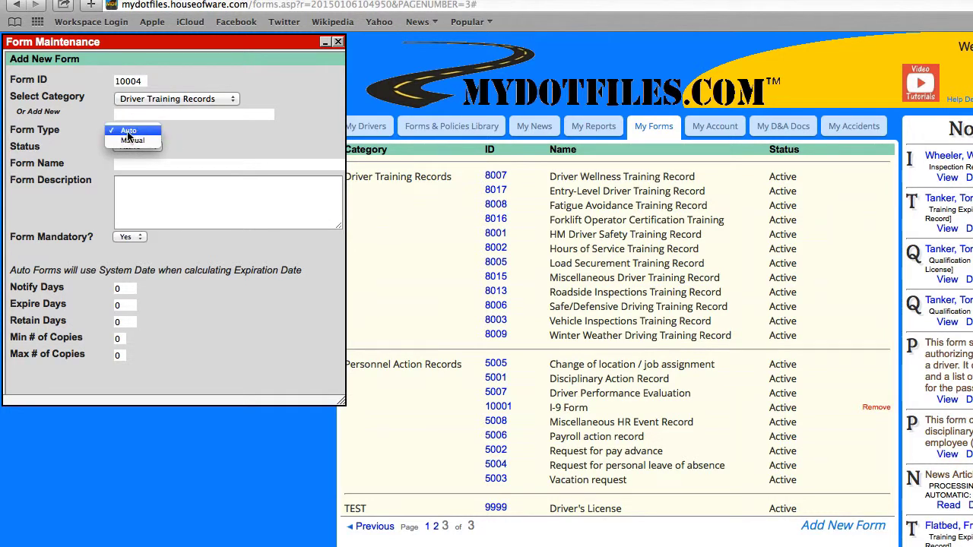
click(128, 132)
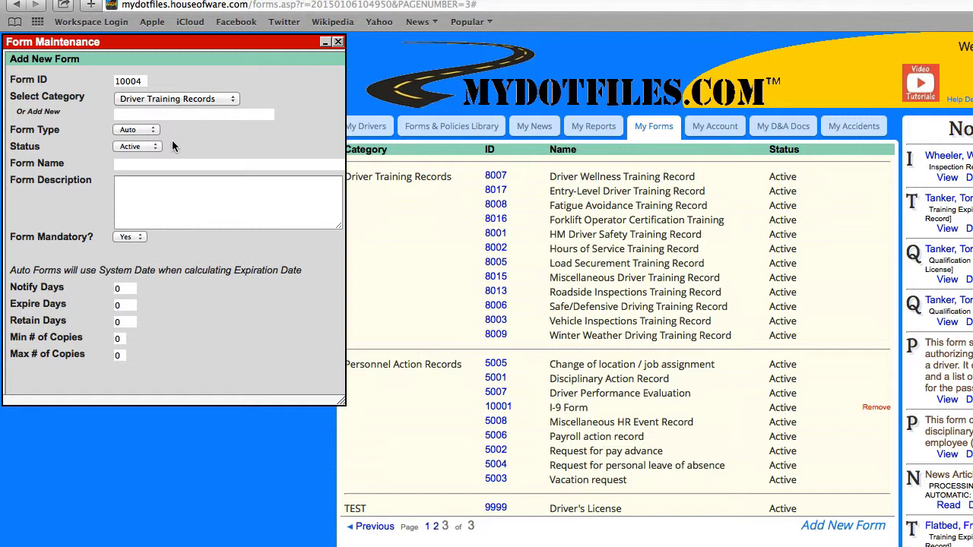
click(157, 147)
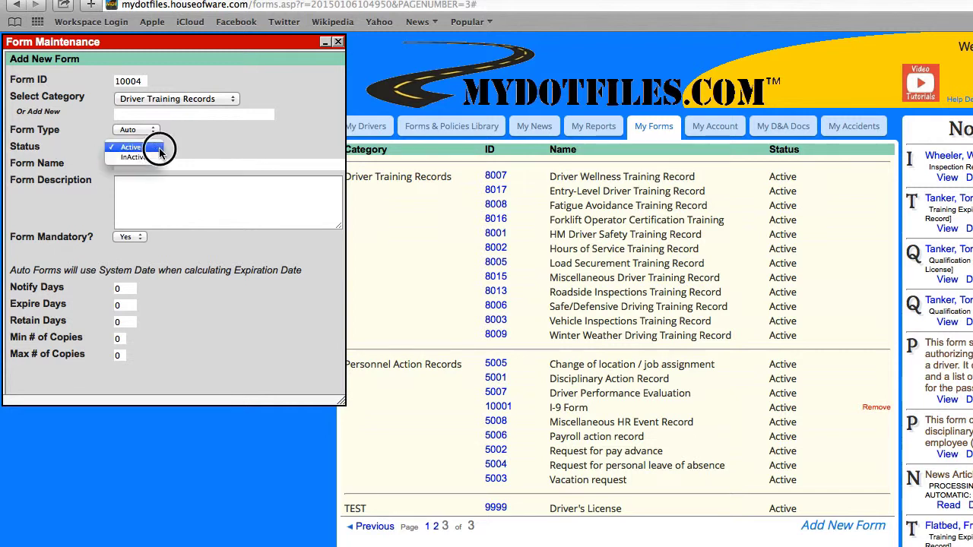
click(133, 148)
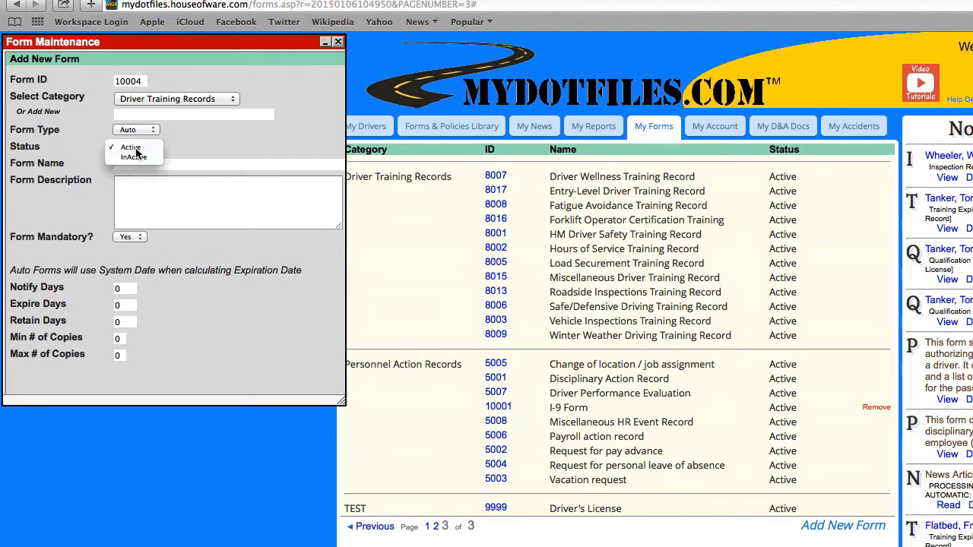
click(205, 152)
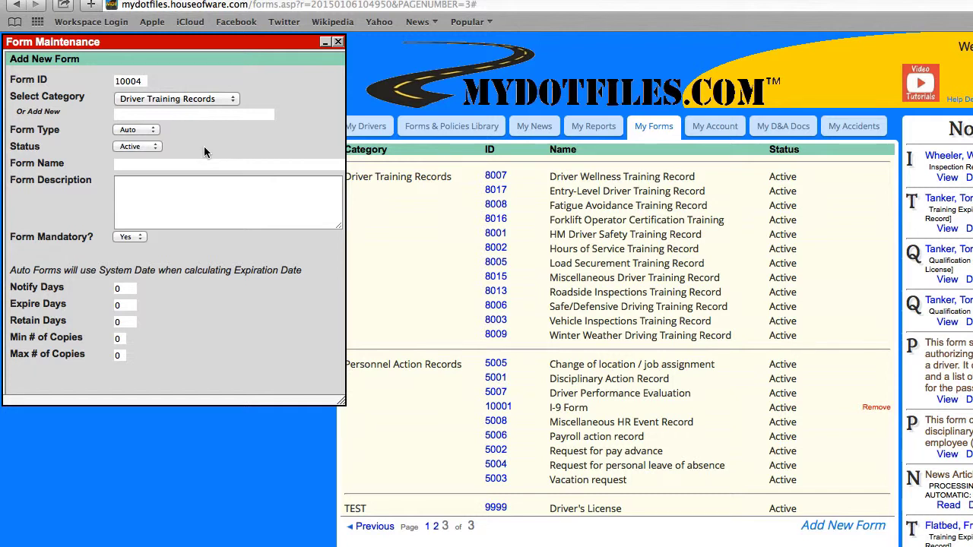
Name the new form "Warehouse Safety Training Record".
click(137, 164)
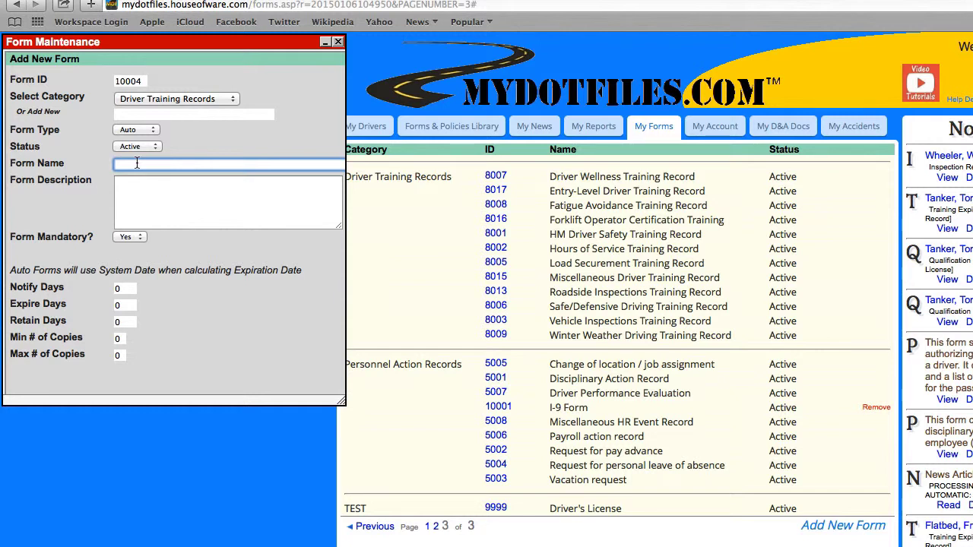
text(Warehouse Safety Tr)
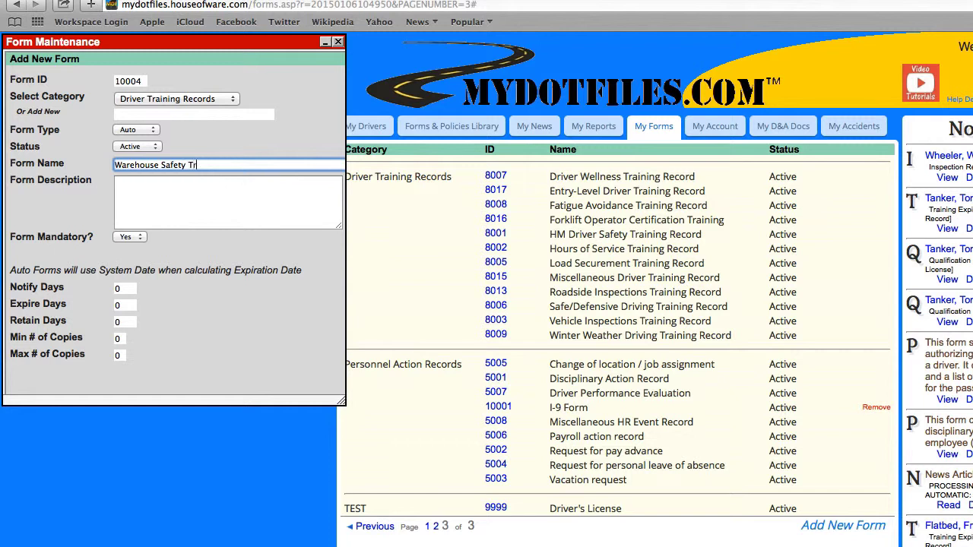
text(aining Record)
key(Tab)
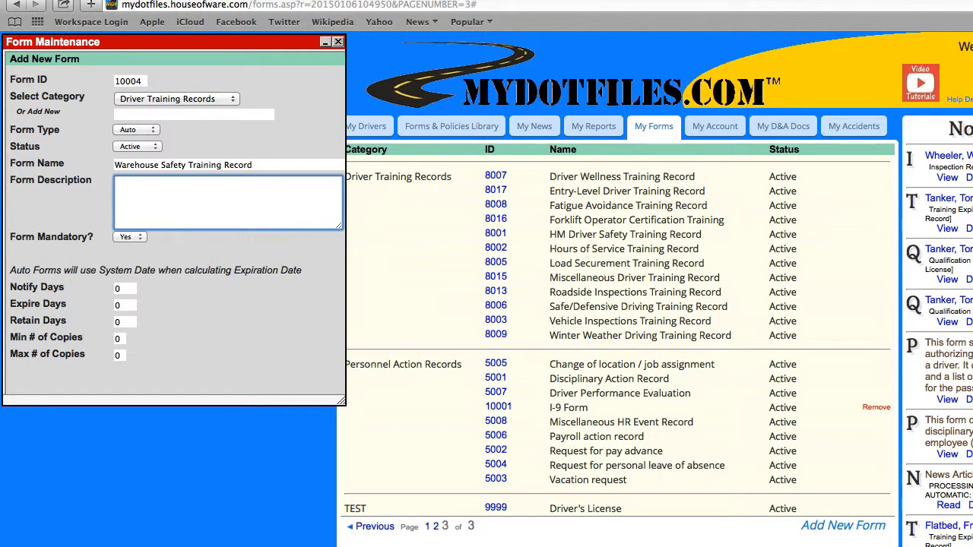
Enter the form description "This is a record of a driver's completion of our company specific warehouse safety training requirement. This training is required annually.".
text(This is a record of a driver's completion)
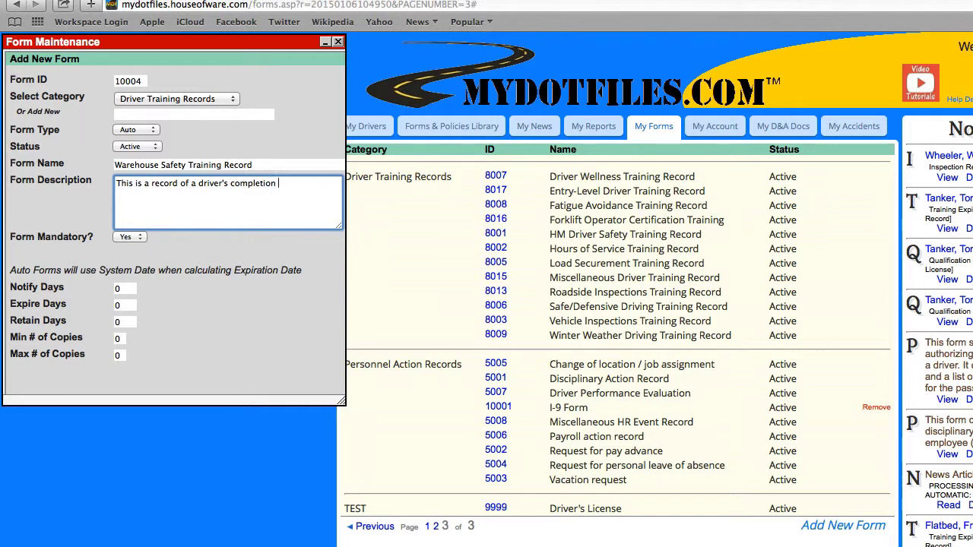
text( of y)
text(our comp)
text(any s)
text(fic )
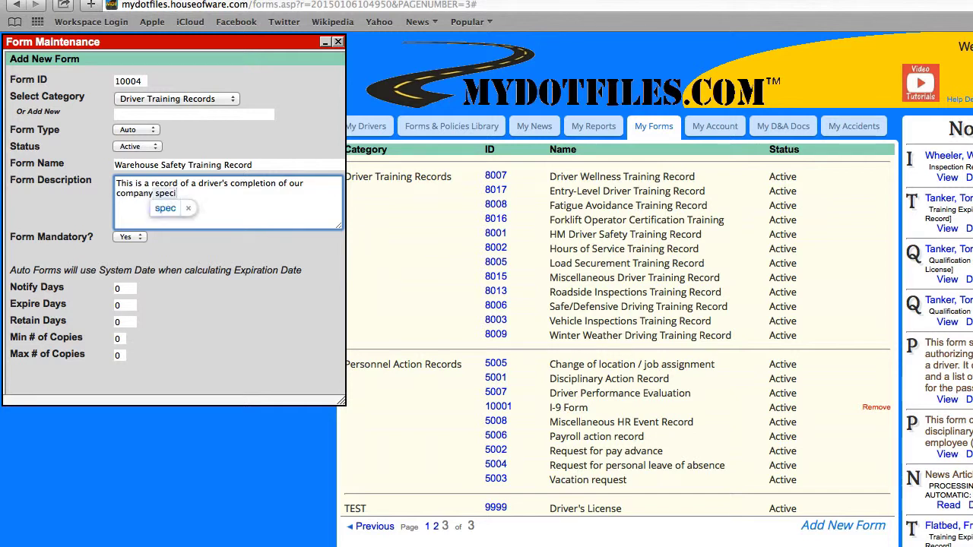
text(wareh)
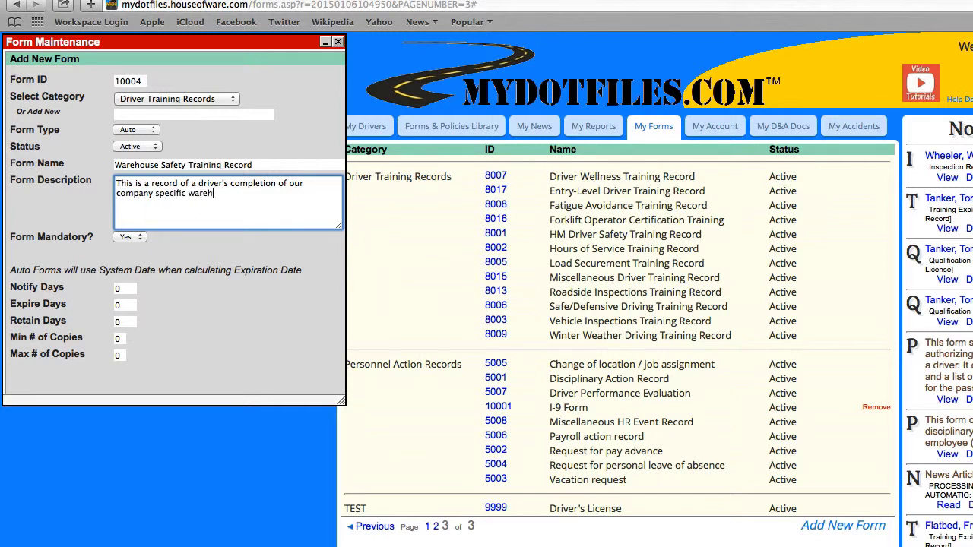
text(ouse safety training requirement)
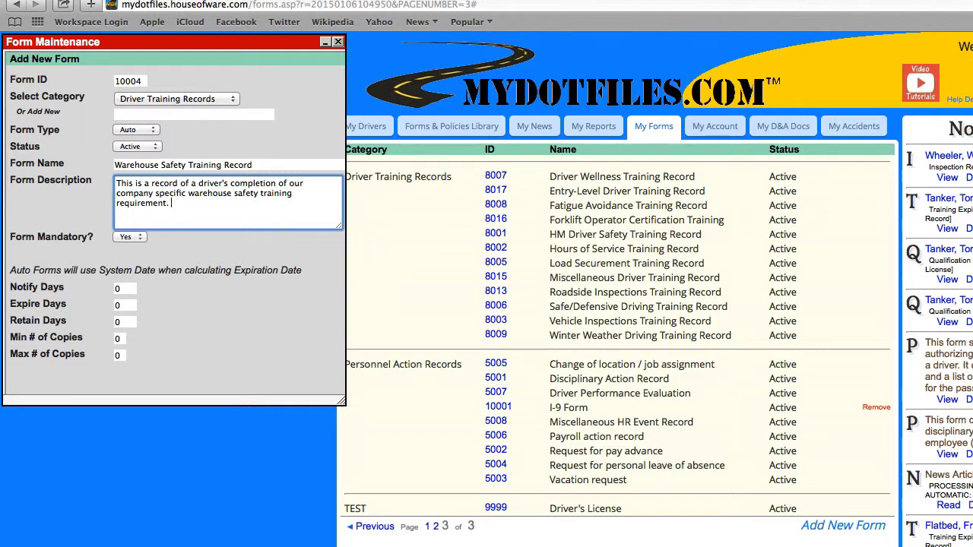
text(. This training is required)
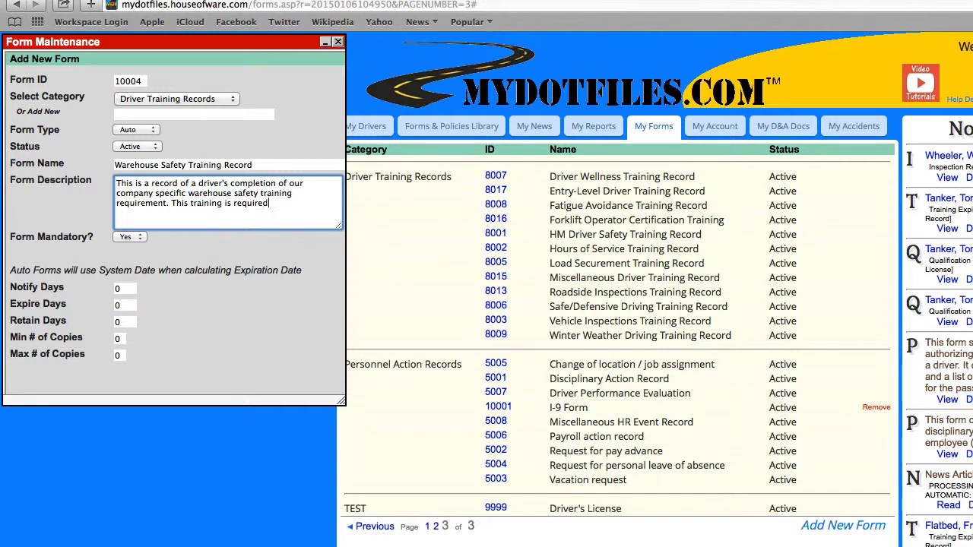
text( annually.)
click(165, 257)
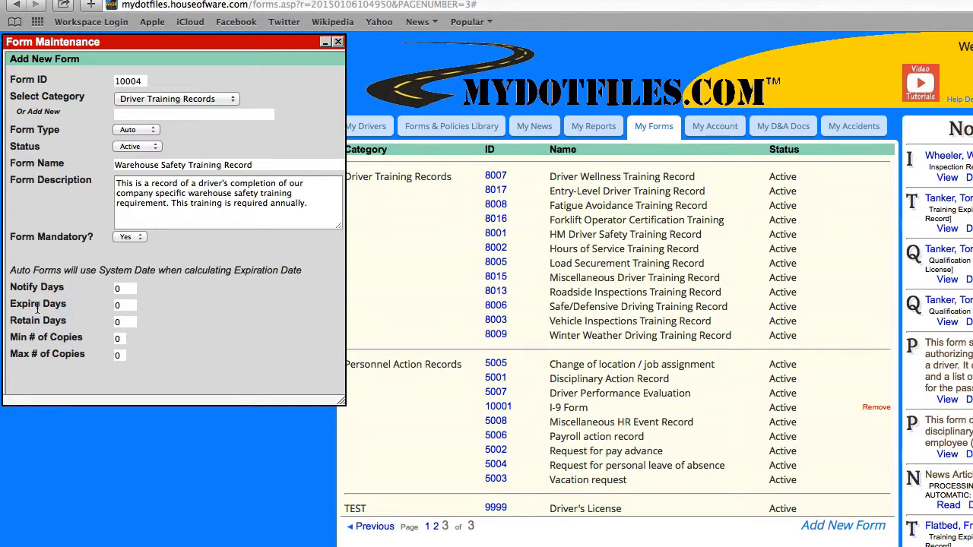
Set the form's Expire Days to 365 and its Notify Days to 335.
click(128, 304)
key(BackSpace)
text(365)
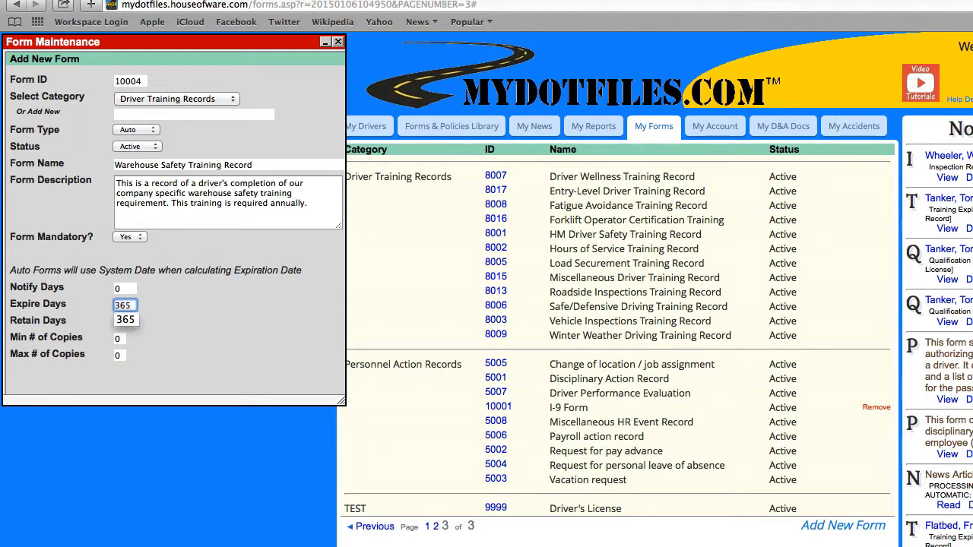
click(210, 327)
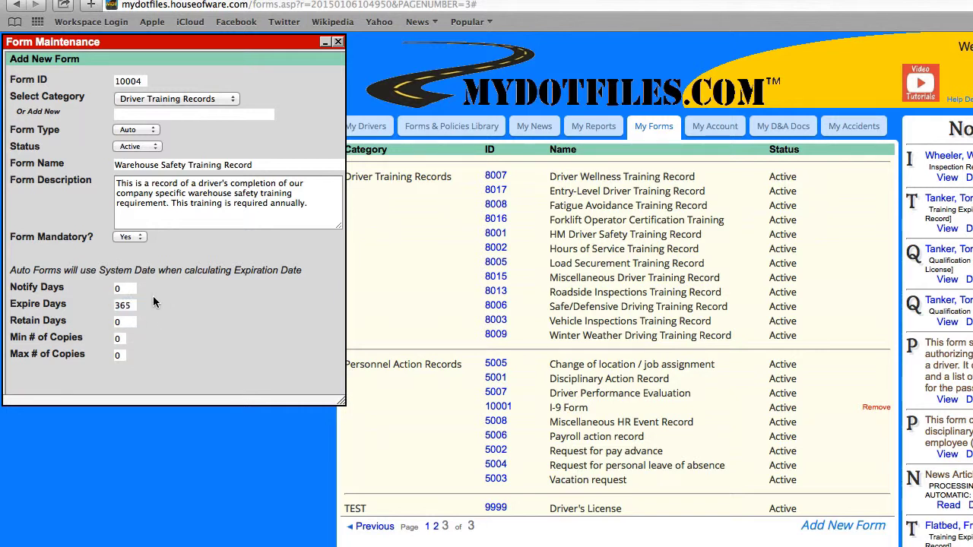
click(128, 289)
key(BackSpace)
text(335)
key(Tab)
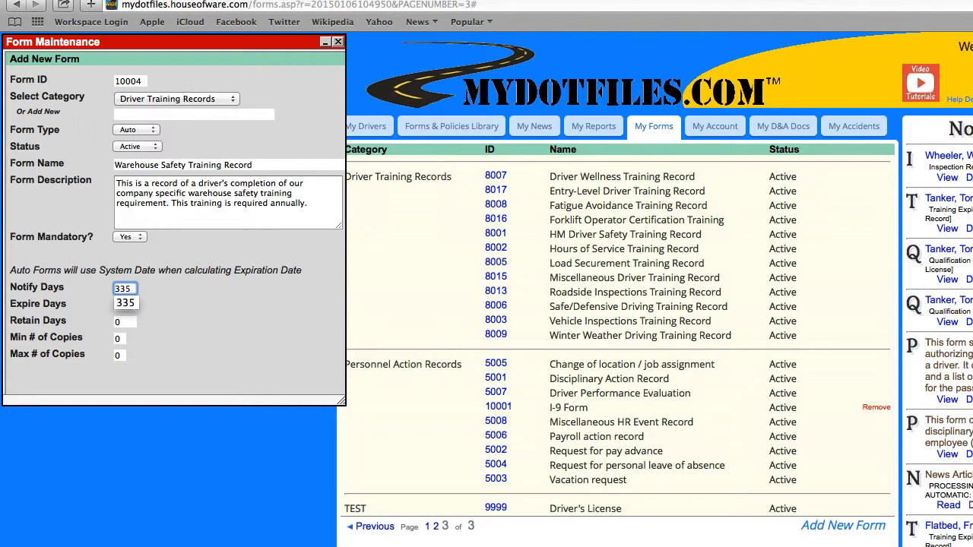
click(196, 314)
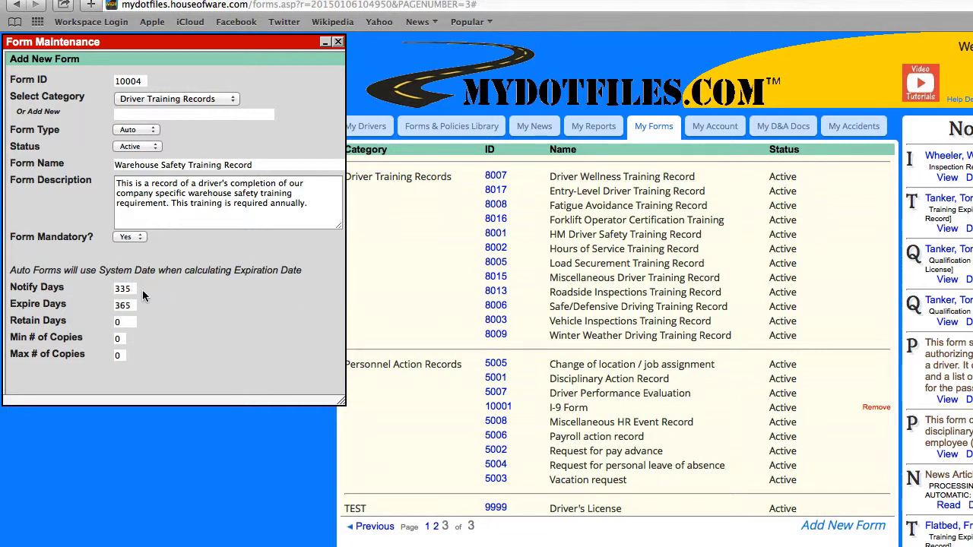
Set the form's minimum number of copies to 1 and the maximum number of copies to 99.
click(131, 322)
click(121, 339)
text(1)
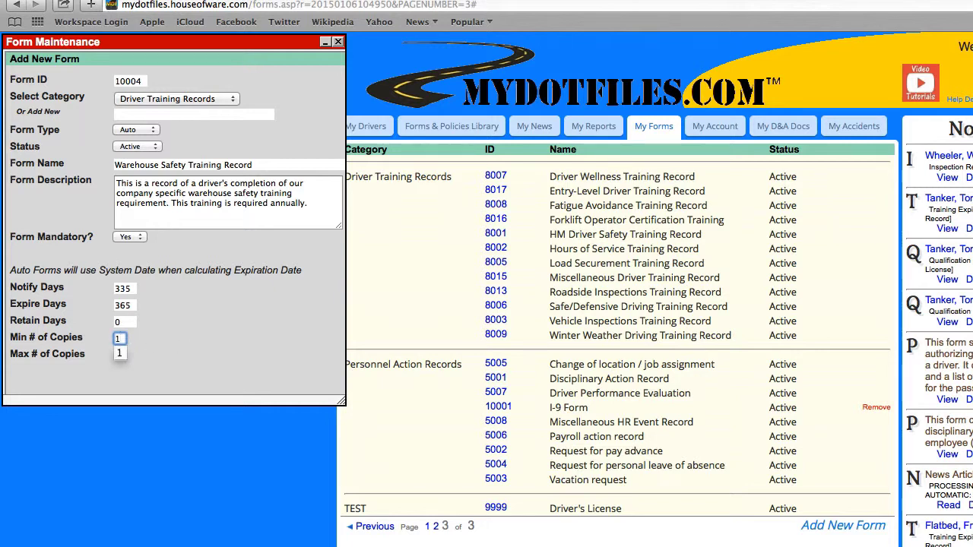
click(219, 339)
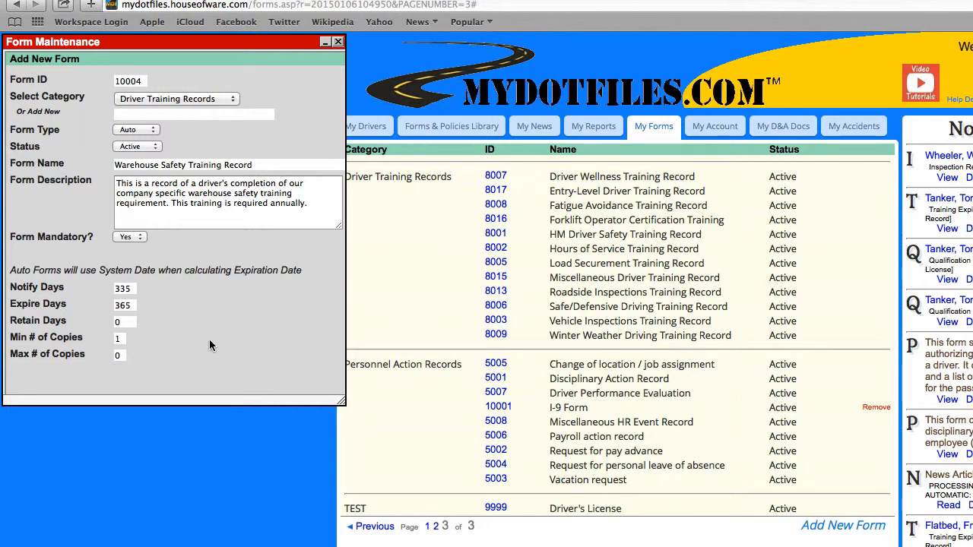
double_click(119, 355)
text(99)
click(187, 357)
scroll(206, 347, down, 2)
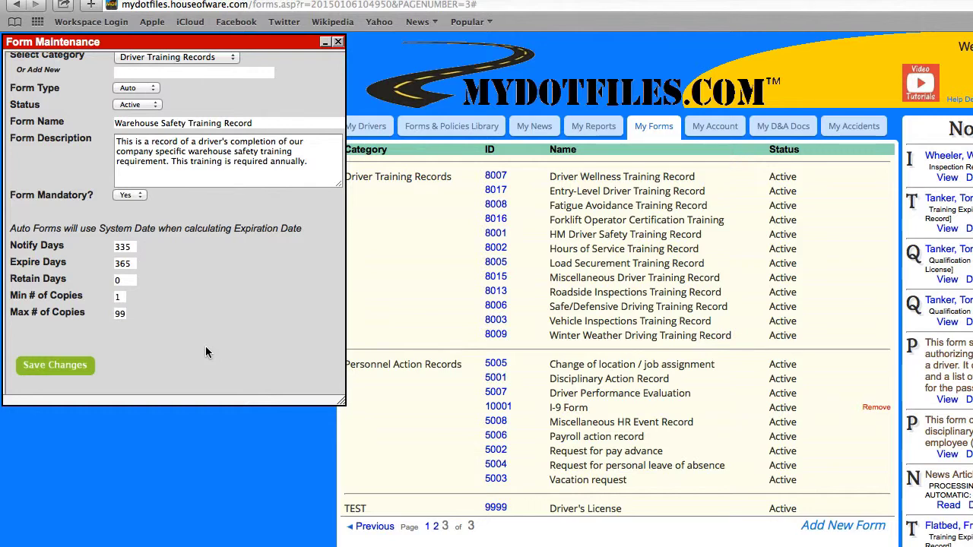
Save the new Warehouse Safety Training Record form and check its entry under Driver Training Records.
click(84, 366)
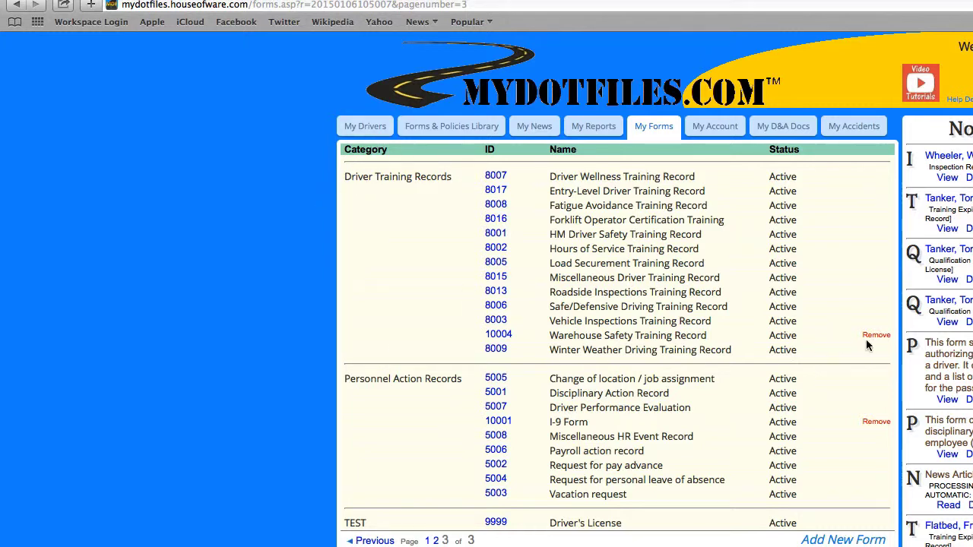
drag(549, 336, 722, 339)
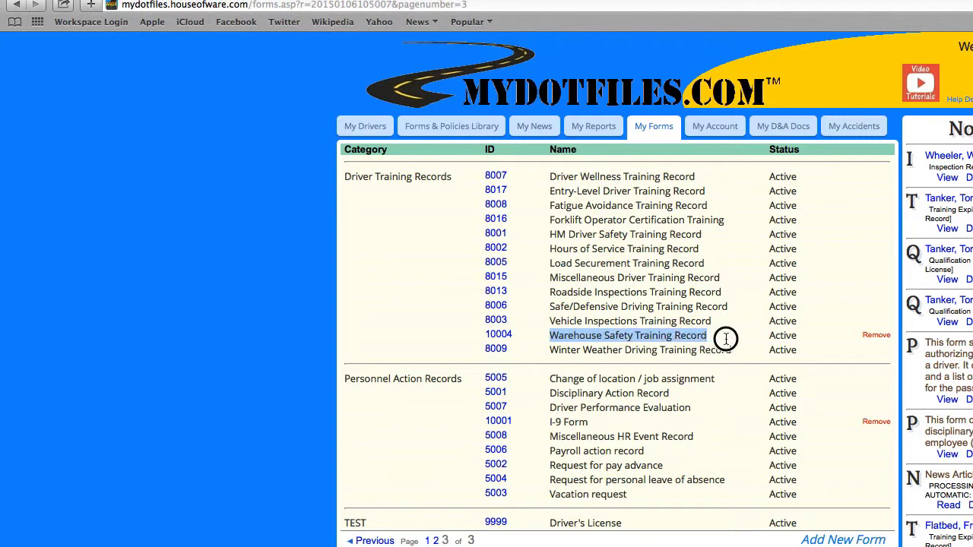
click(444, 320)
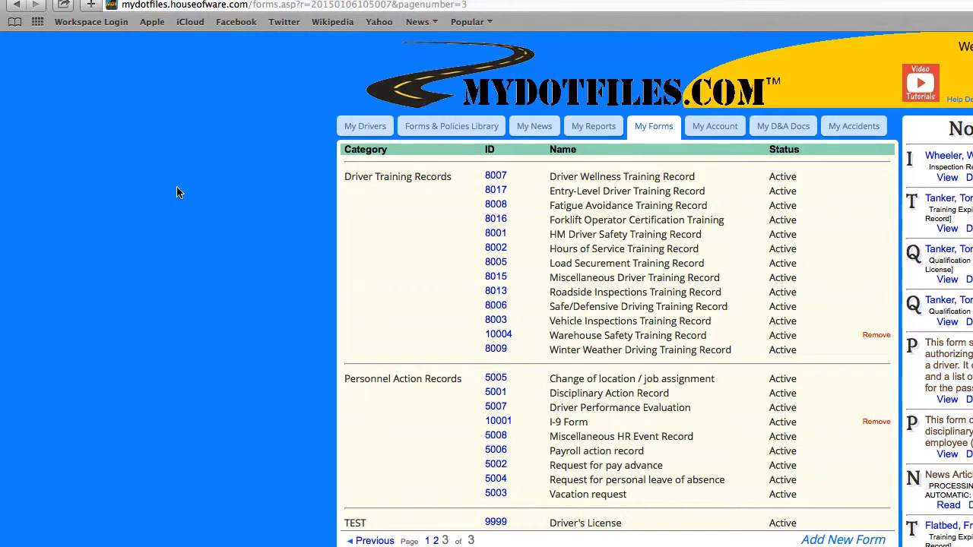
Open the training history of the Dallas flatbed driver whose start date is 2/12/2006.
click(368, 127)
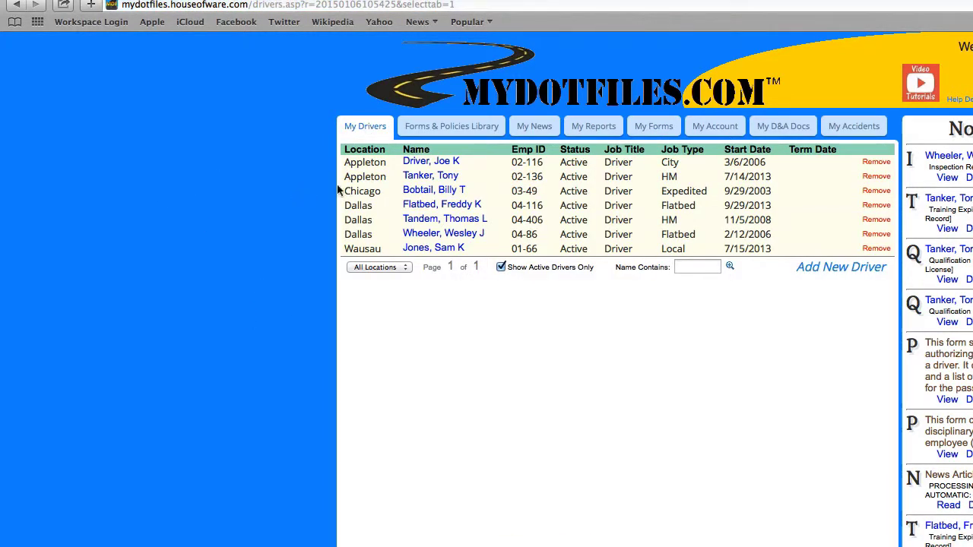
click(424, 237)
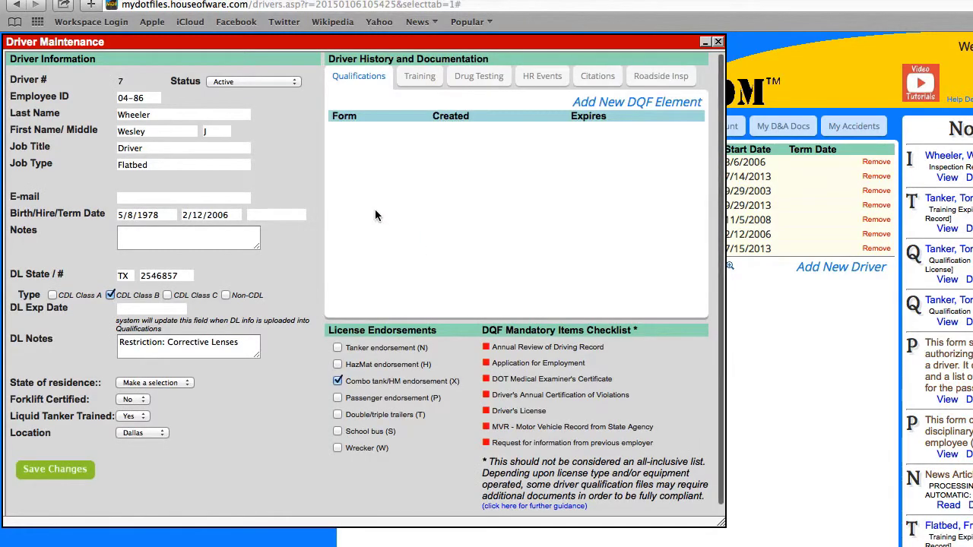
click(420, 76)
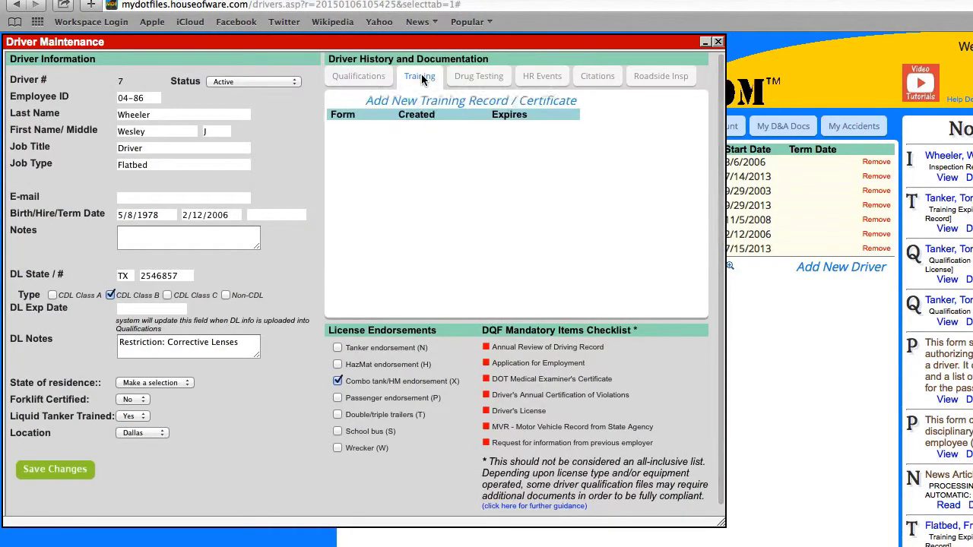
click(551, 109)
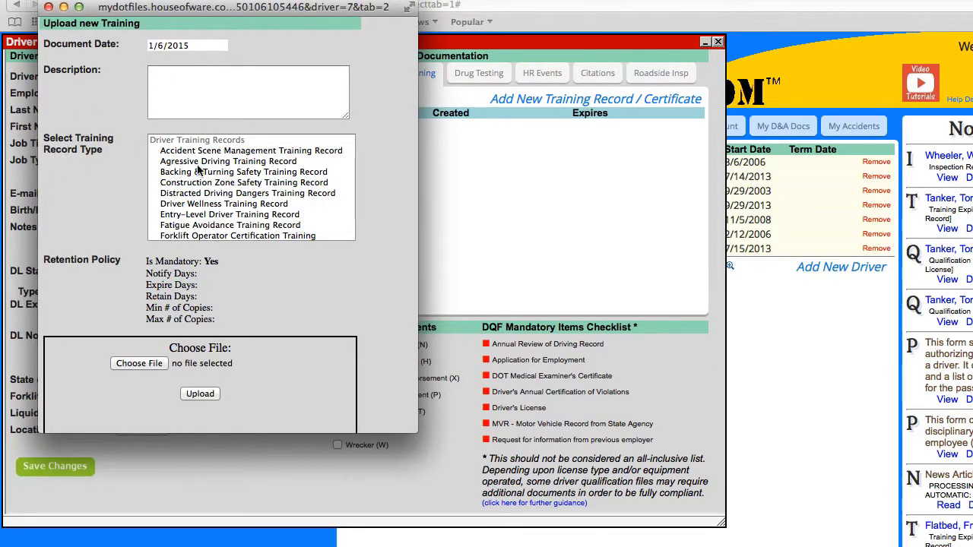
scroll(237, 184, down, 10)
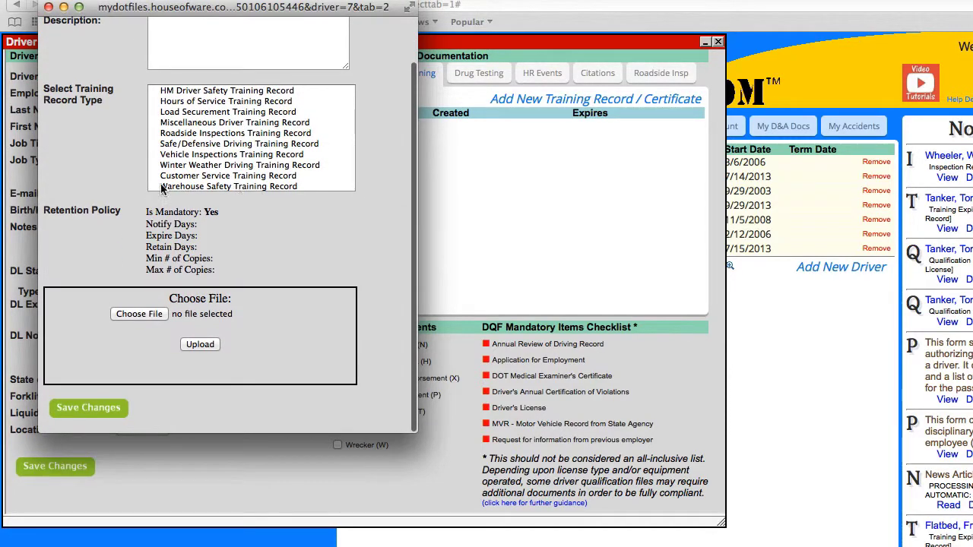
click(219, 188)
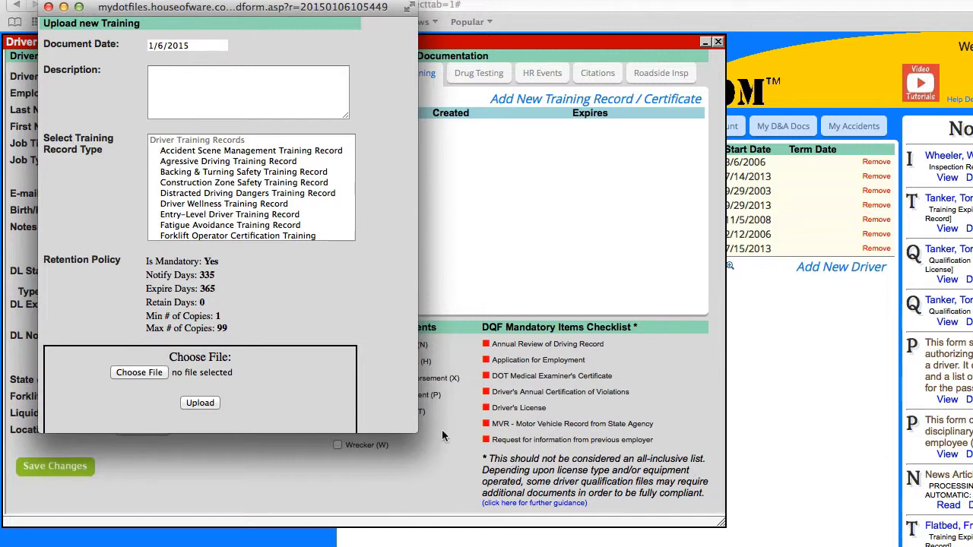
click(140, 373)
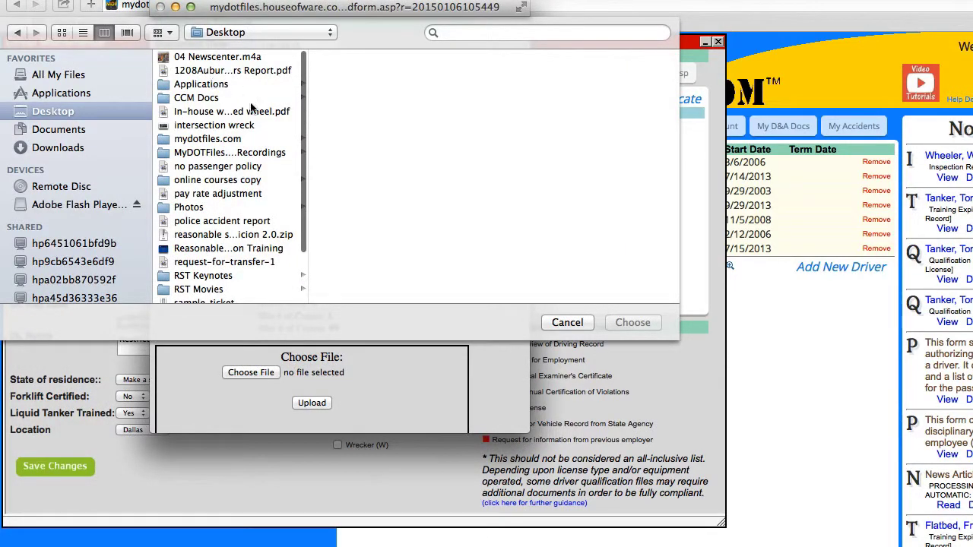
drag(304, 118, 303, 191)
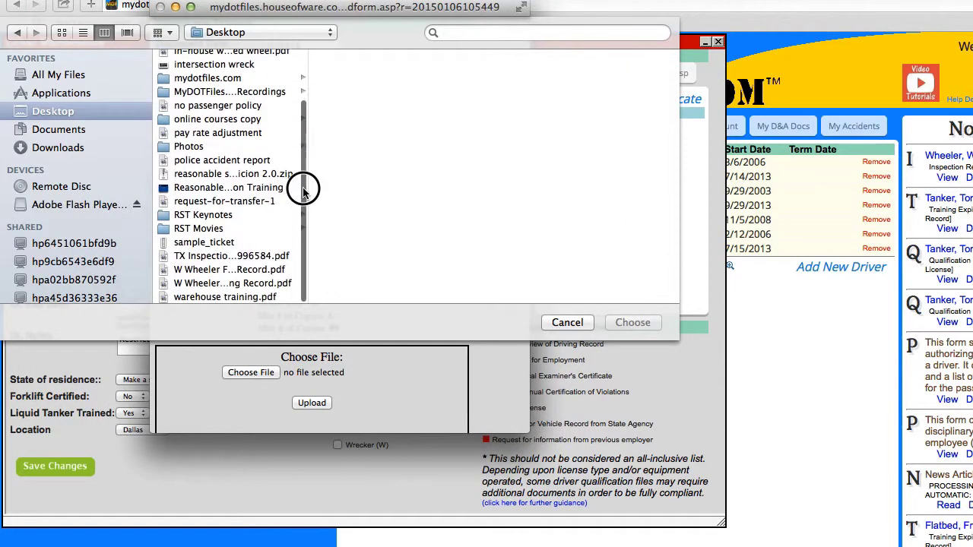
click(234, 300)
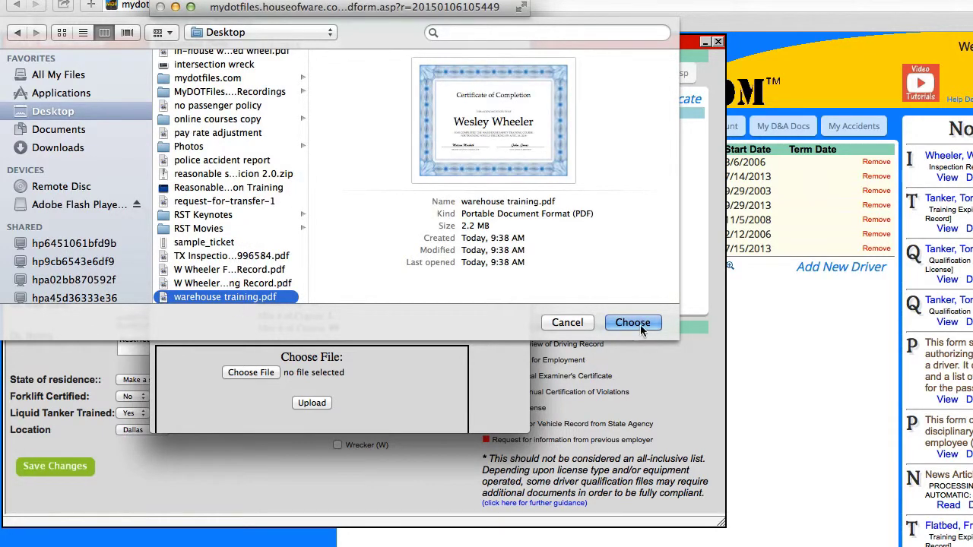
click(633, 322)
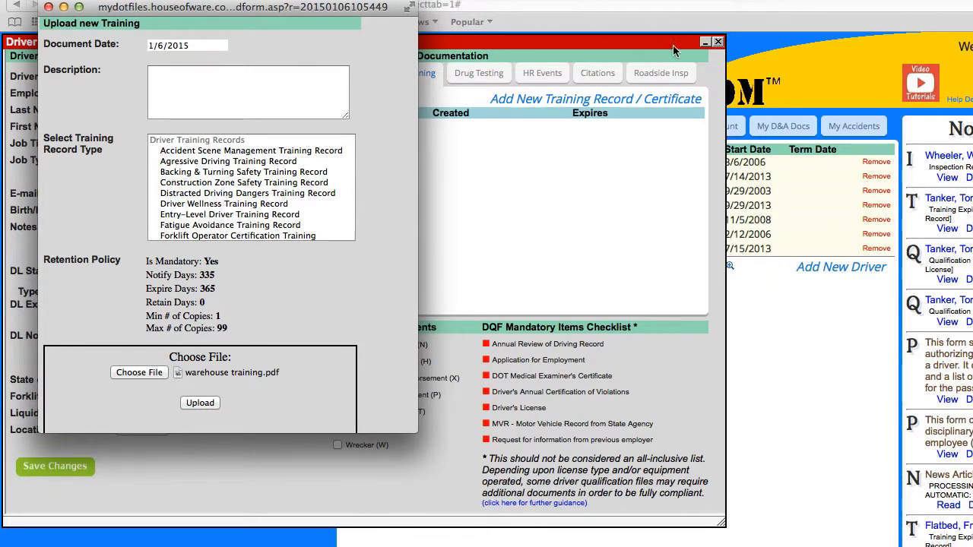
click(48, 7)
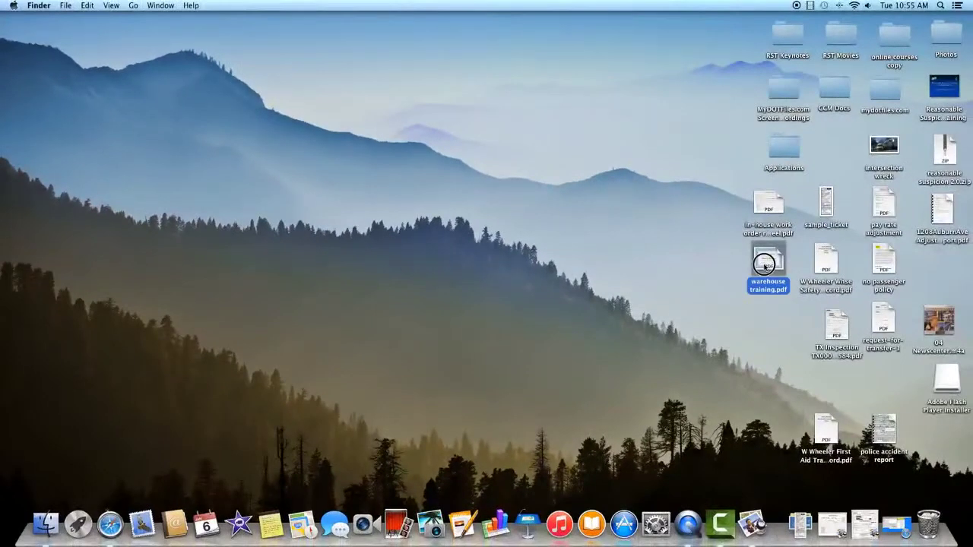
View warehouse training.pdf on the desktop to check the certificate's completion date, and return to the driver's record in the browser.
double_click(765, 264)
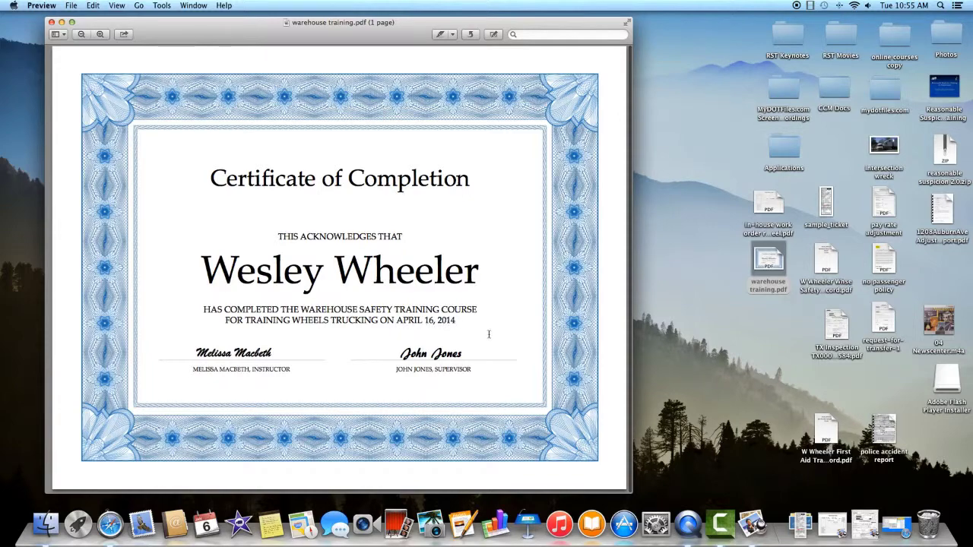
click(899, 523)
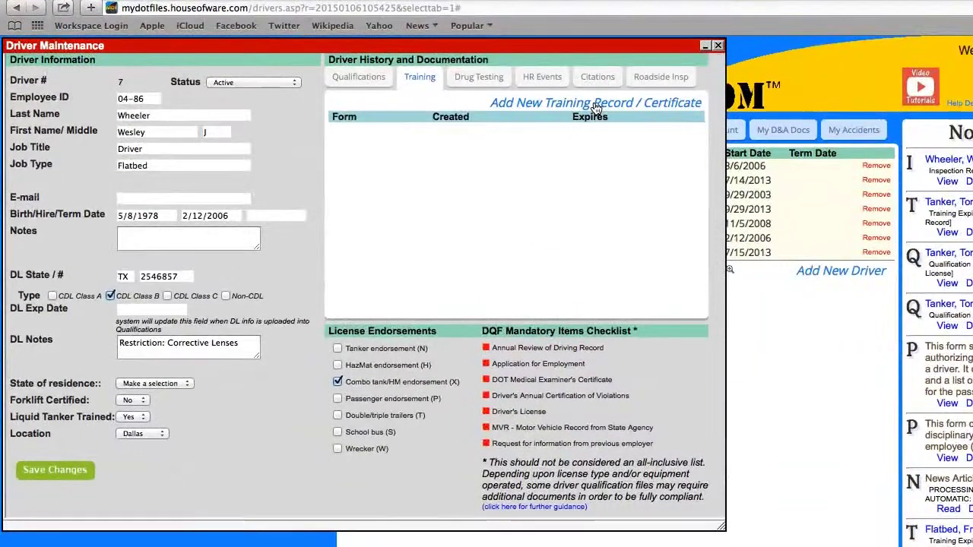
Start a new training record for the driver and set its document date to 4/16/2014.
click(597, 107)
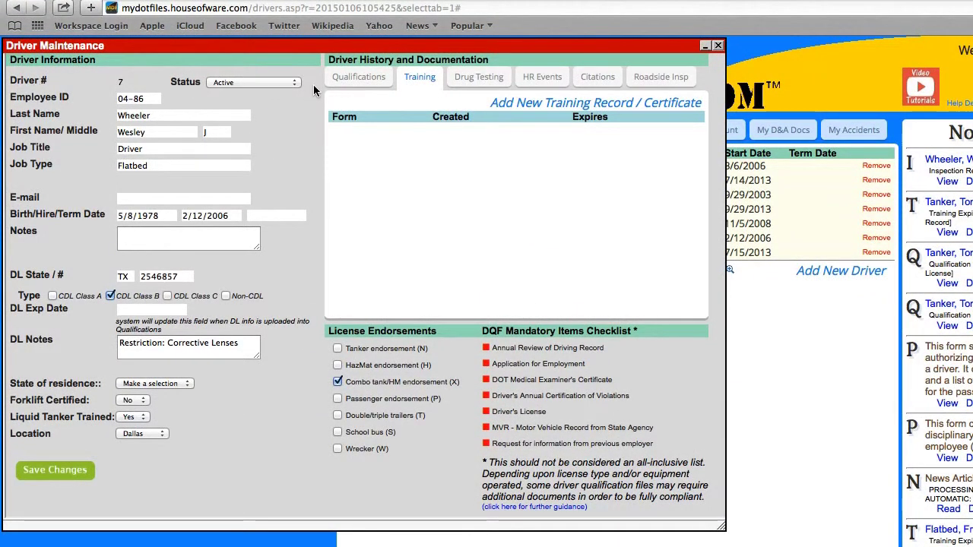
drag(221, 49, 114, 47)
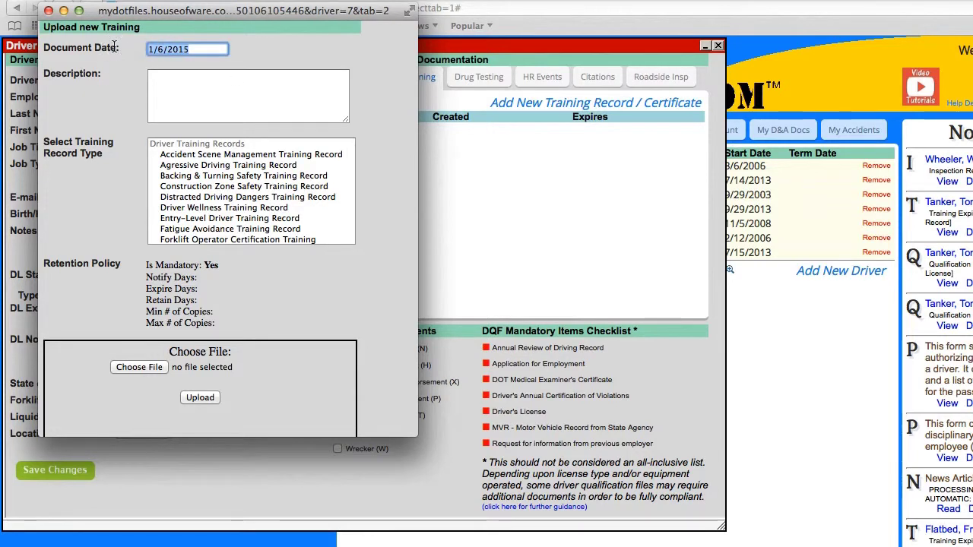
text(4/16)
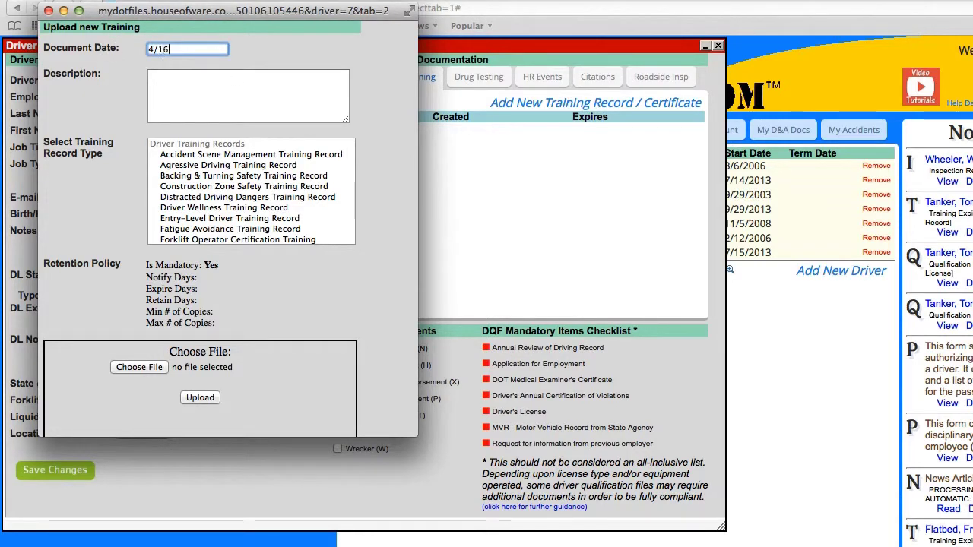
text(/2014)
Enter "Warehouse Safety Training" as the training record's description.
click(212, 93)
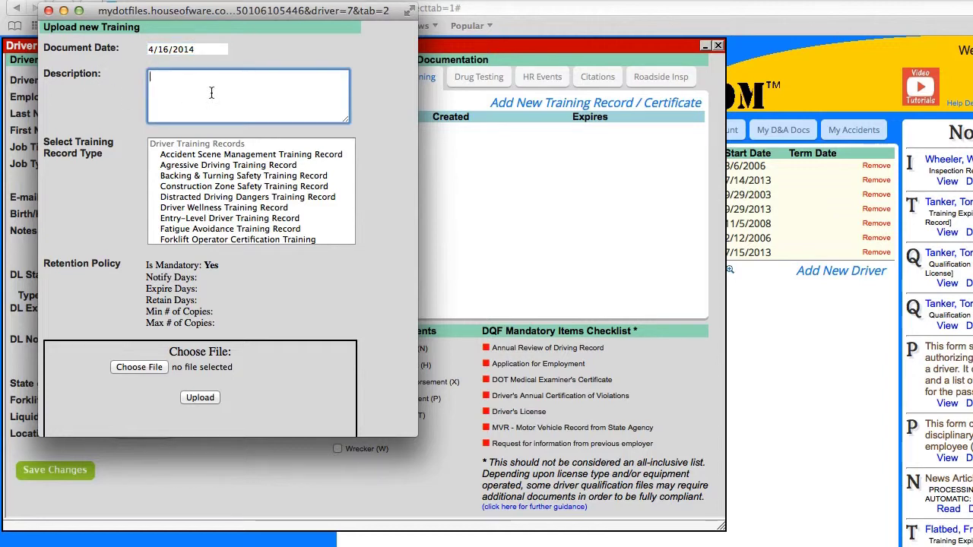
text(W)
key(BackSpace)
text(house Safe)
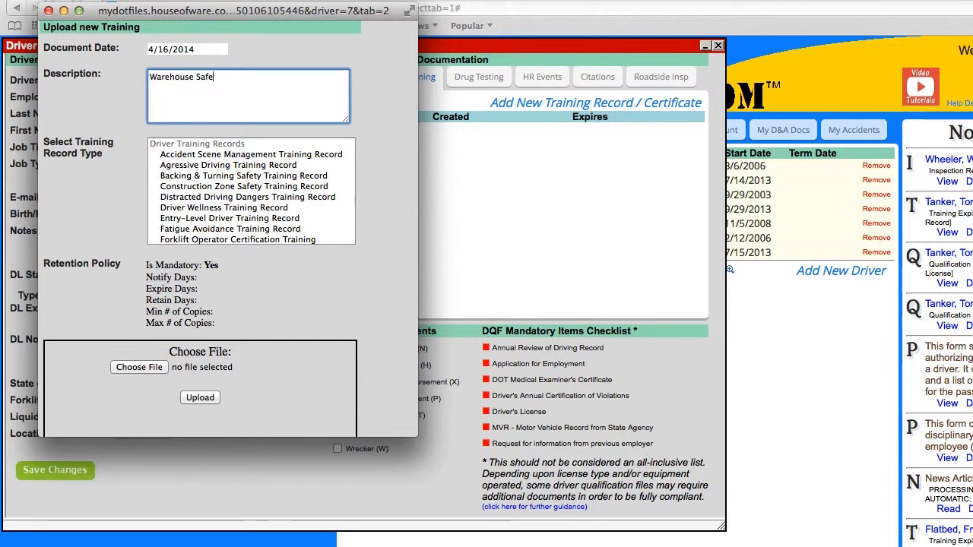
text(ty Training)
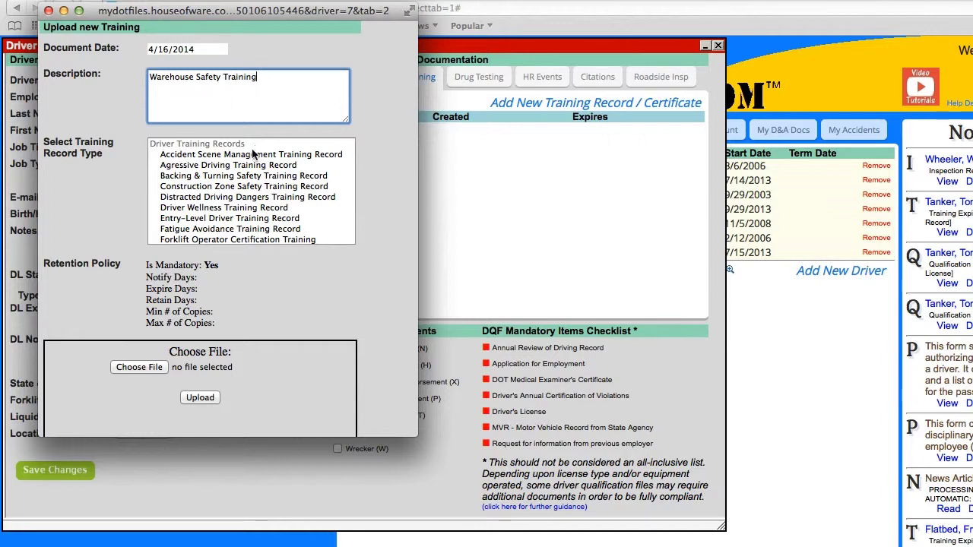
Select Warehouse Safety Training Record as the training record type.
click(200, 175)
scroll(202, 198, down, 5)
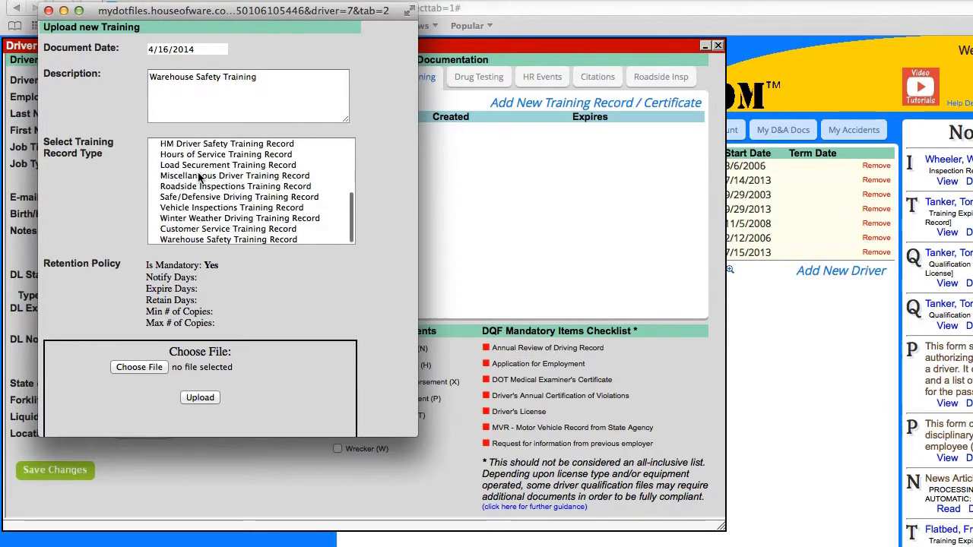
click(201, 239)
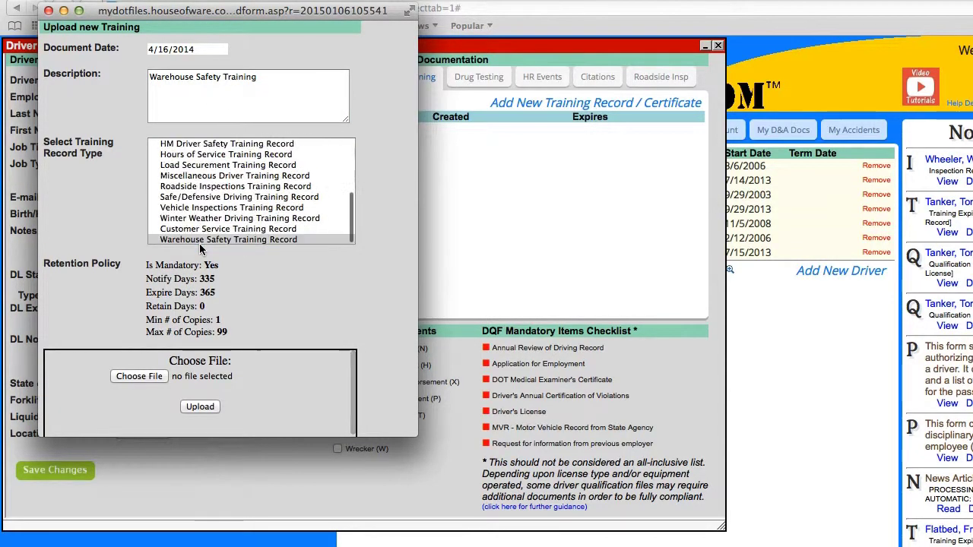
Attach warehouse training.pdf from the Desktop folder to the training record and save it.
scroll(204, 267, down, 1)
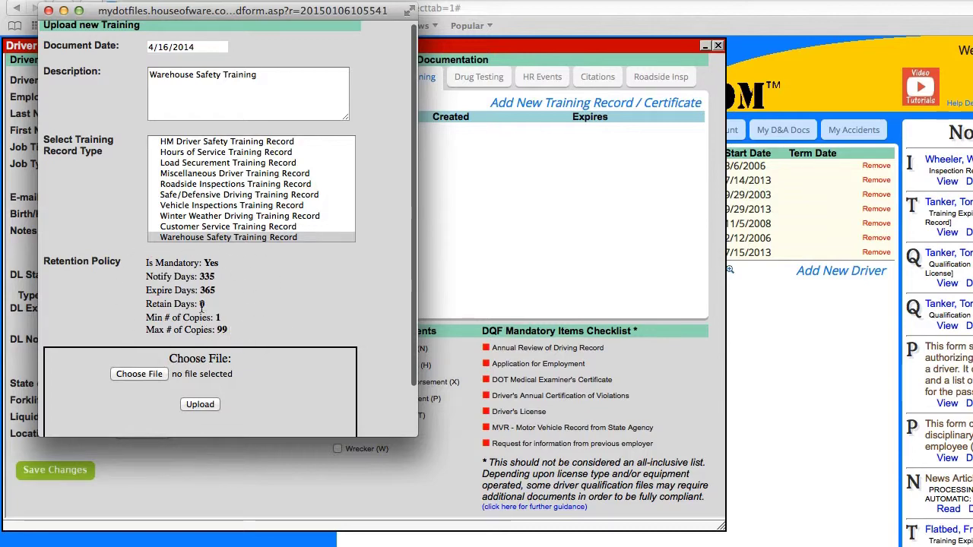
click(138, 376)
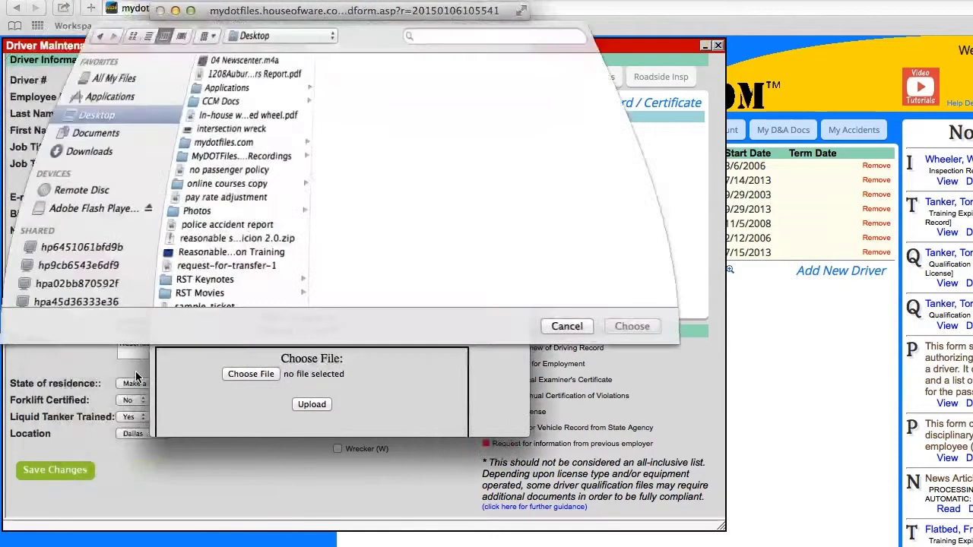
scroll(245, 190, down, 3)
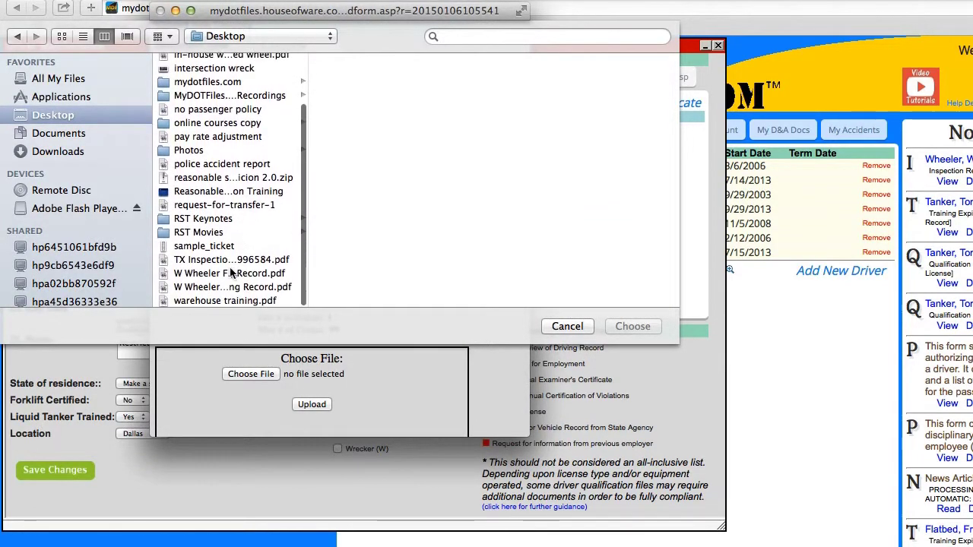
click(228, 301)
click(625, 329)
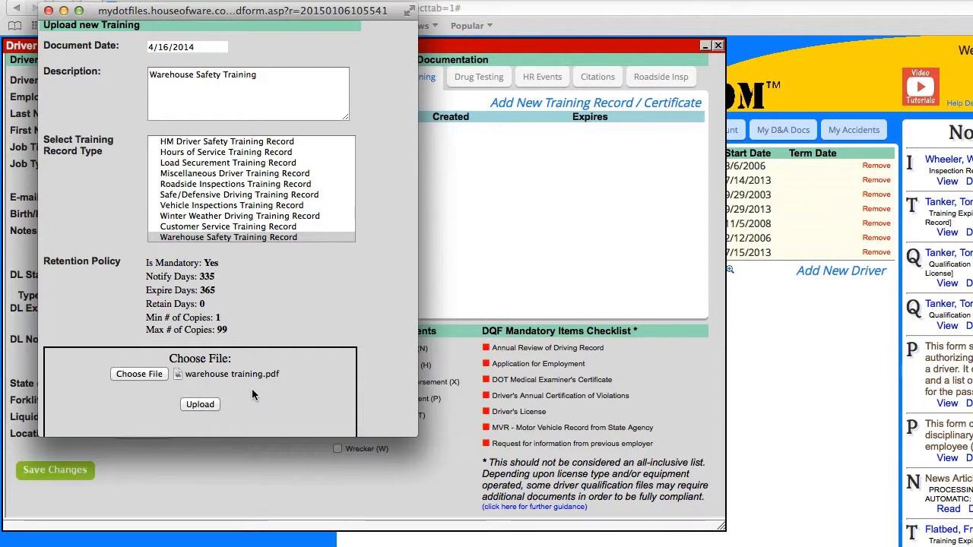
scroll(252, 389, down, 3)
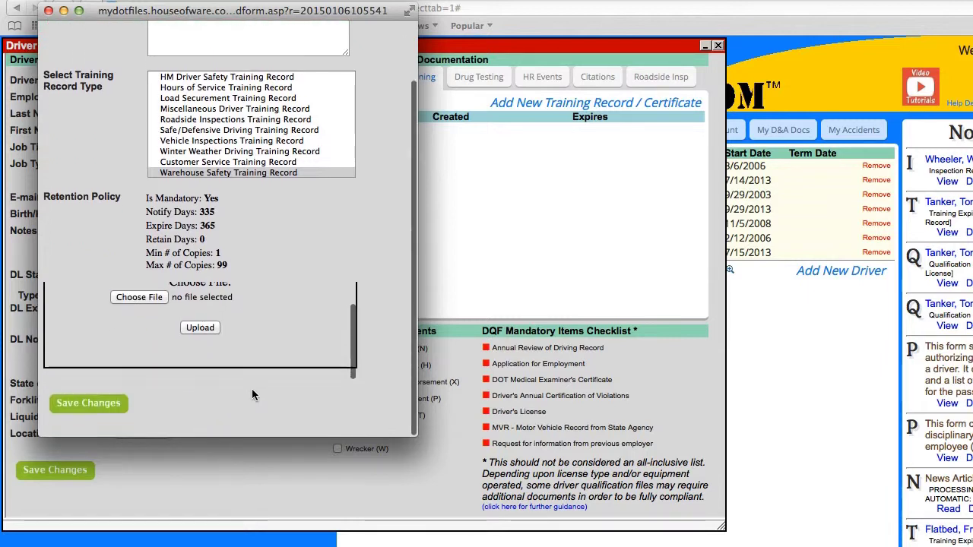
click(106, 407)
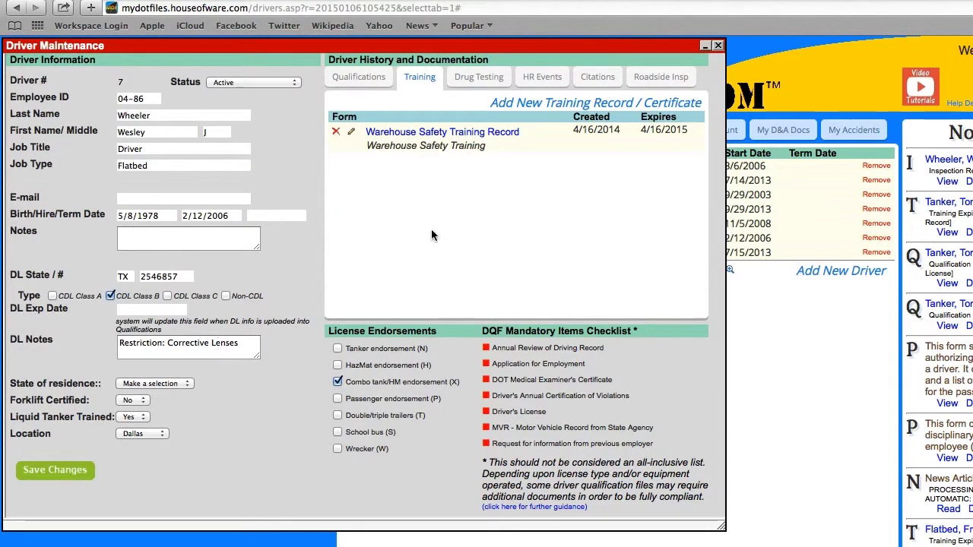
View the certificate stored in the saved Warehouse Safety Training Record, and close it and the driver's record.
click(419, 134)
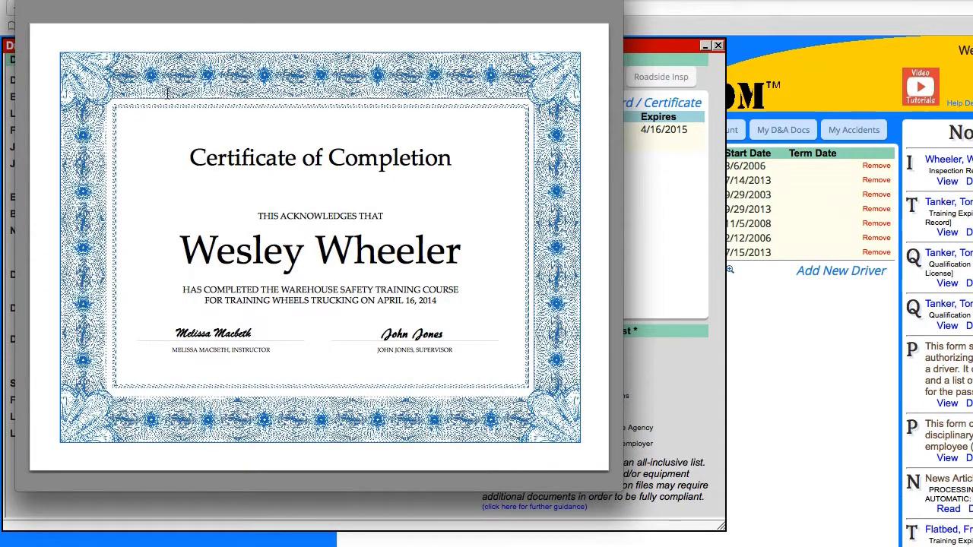
click(31, 4)
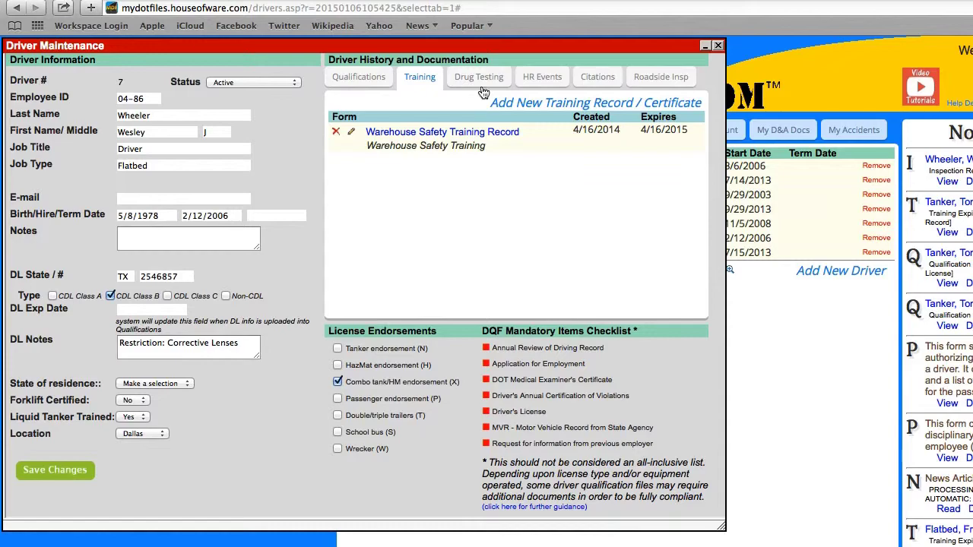
click(719, 46)
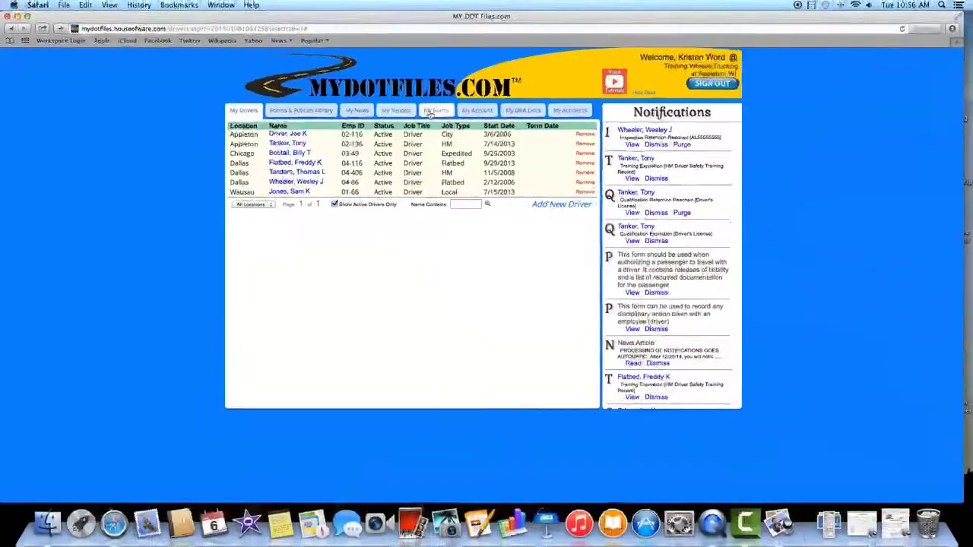
Start a new form from the company's forms list and set its form type to Manual.
click(430, 111)
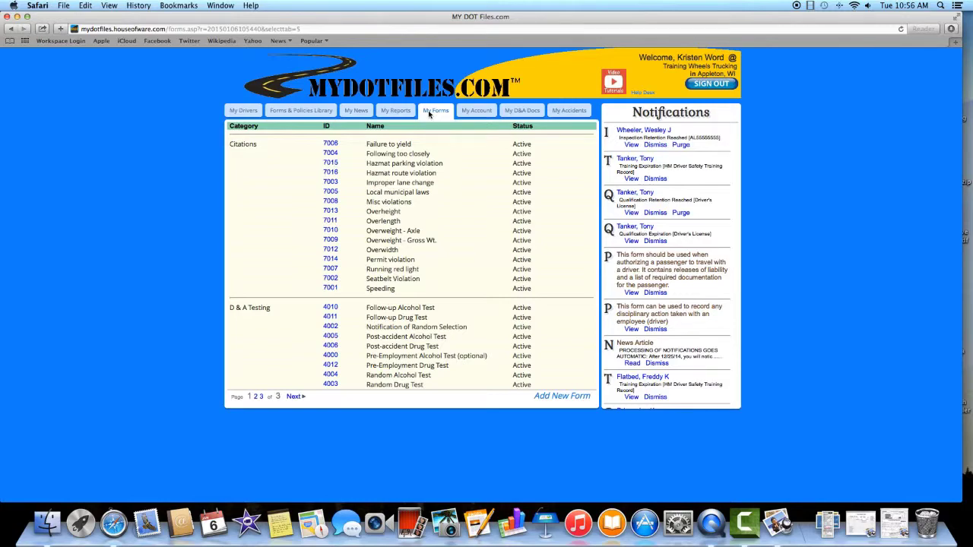
click(560, 397)
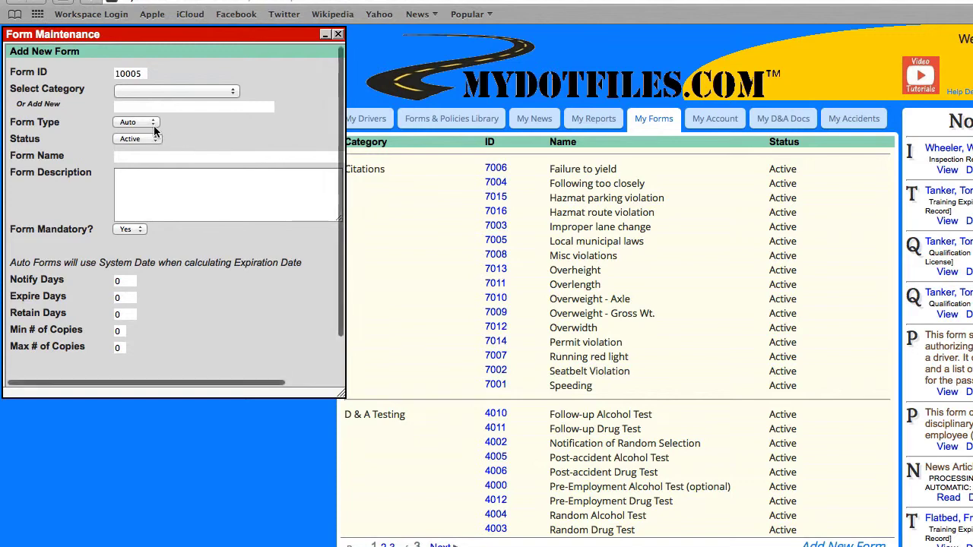
click(139, 125)
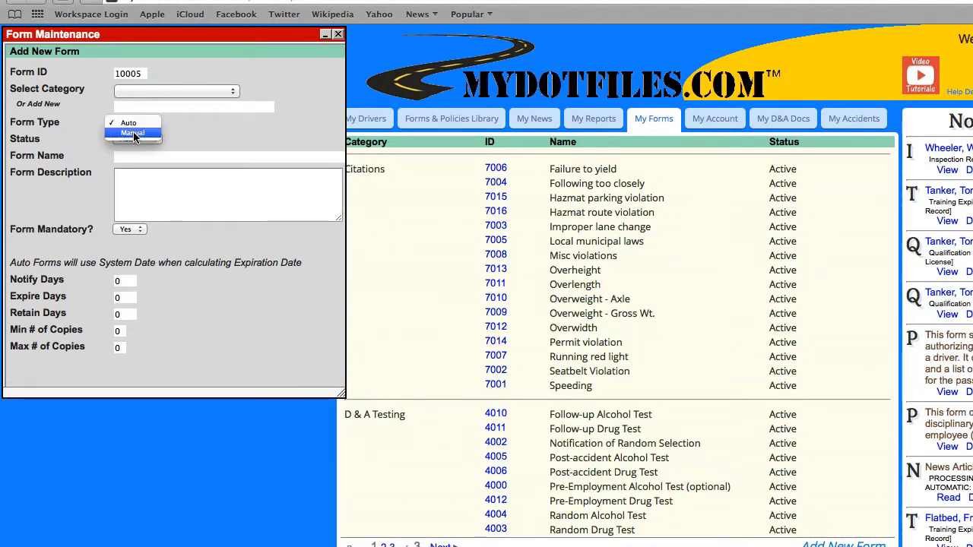
click(133, 134)
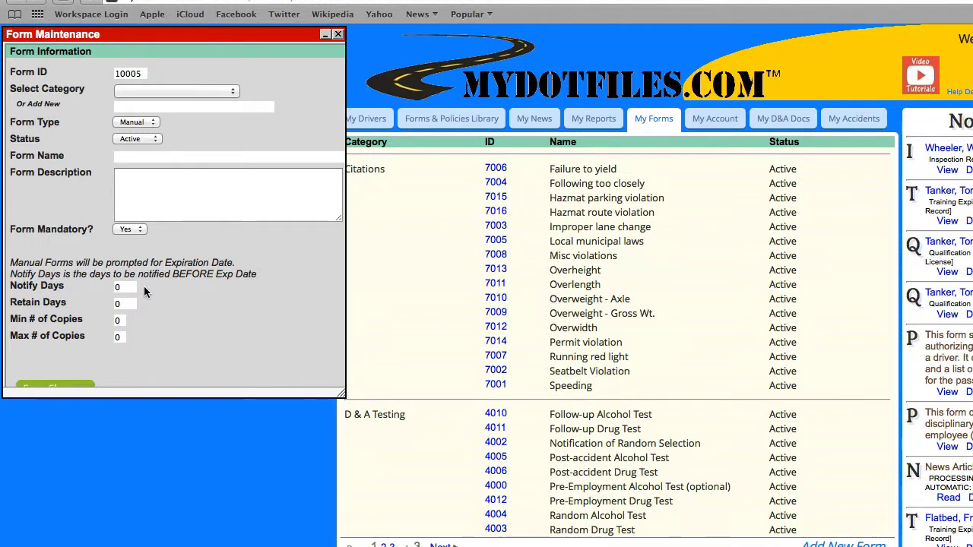
Review the manual form's Notify Days, Retain Days and number-of-copies settings, and close the new form without saving.
click(122, 288)
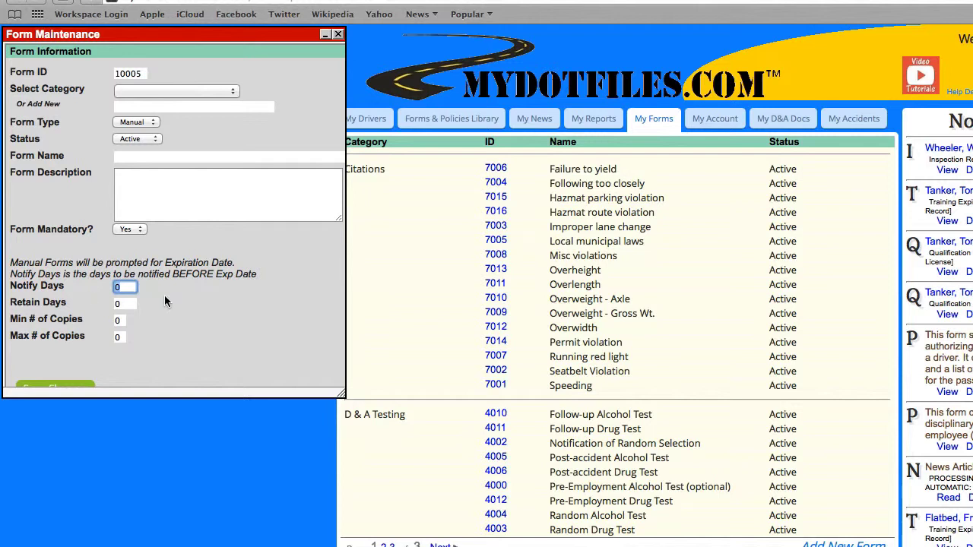
click(161, 294)
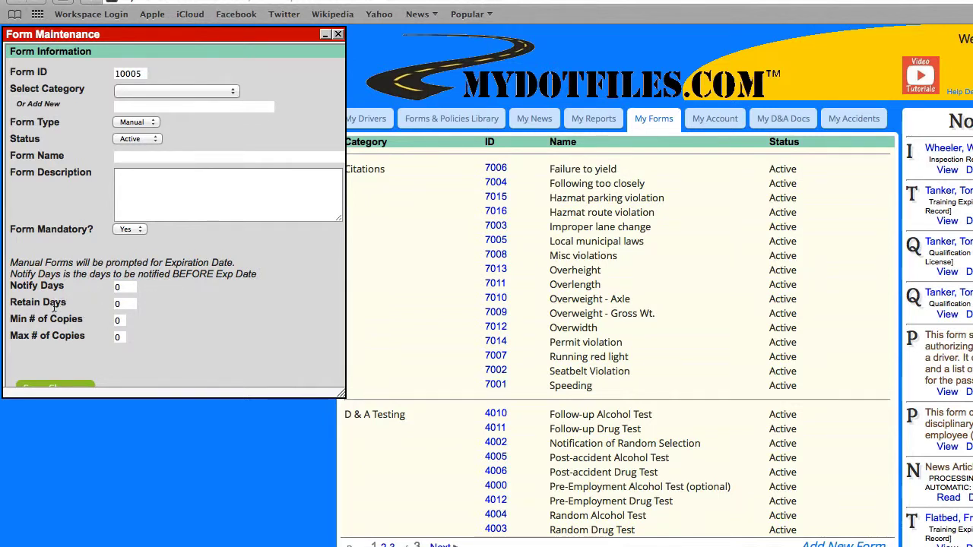
click(128, 304)
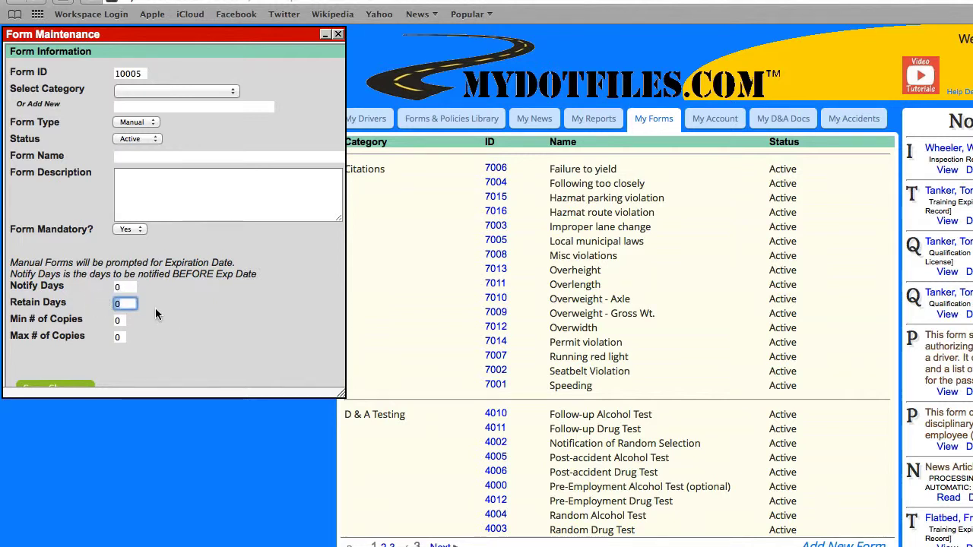
click(188, 306)
scroll(189, 312, down, 1)
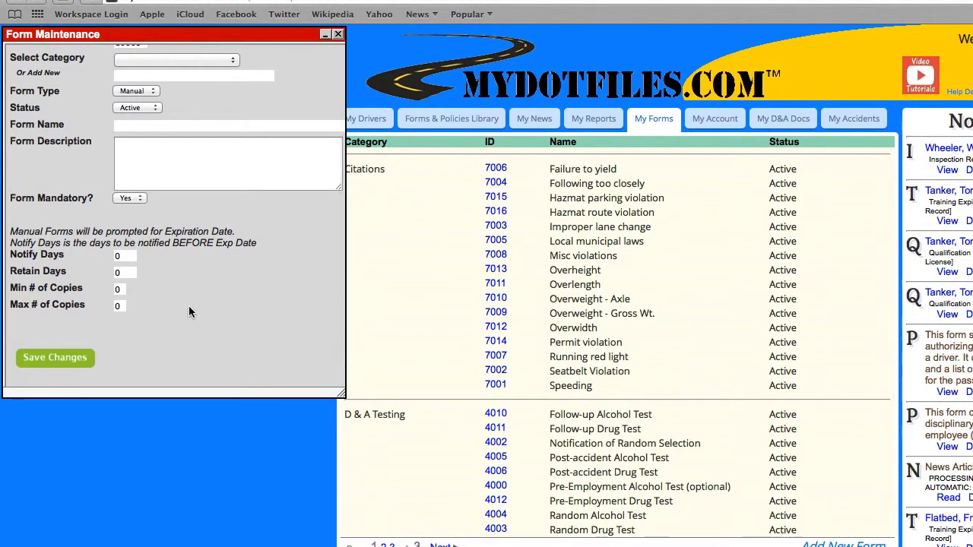
click(339, 36)
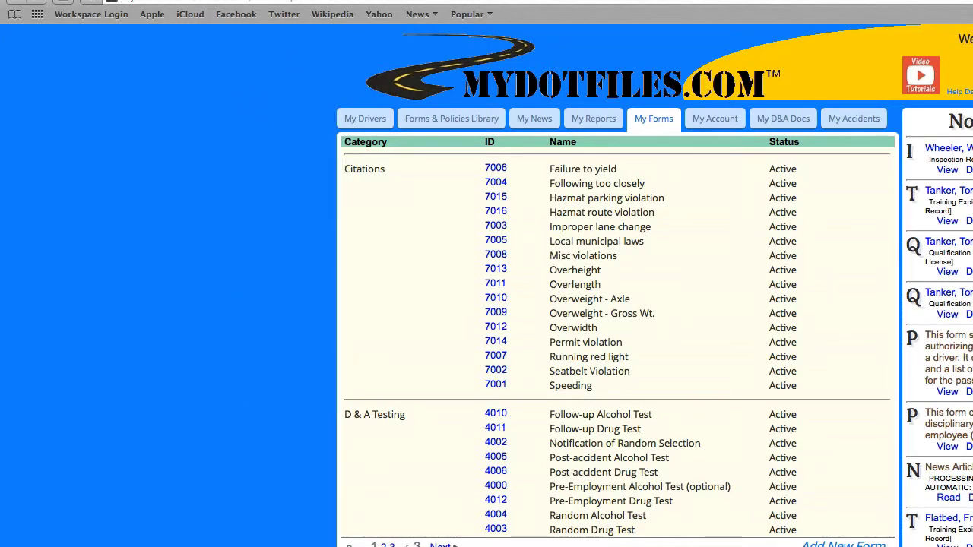